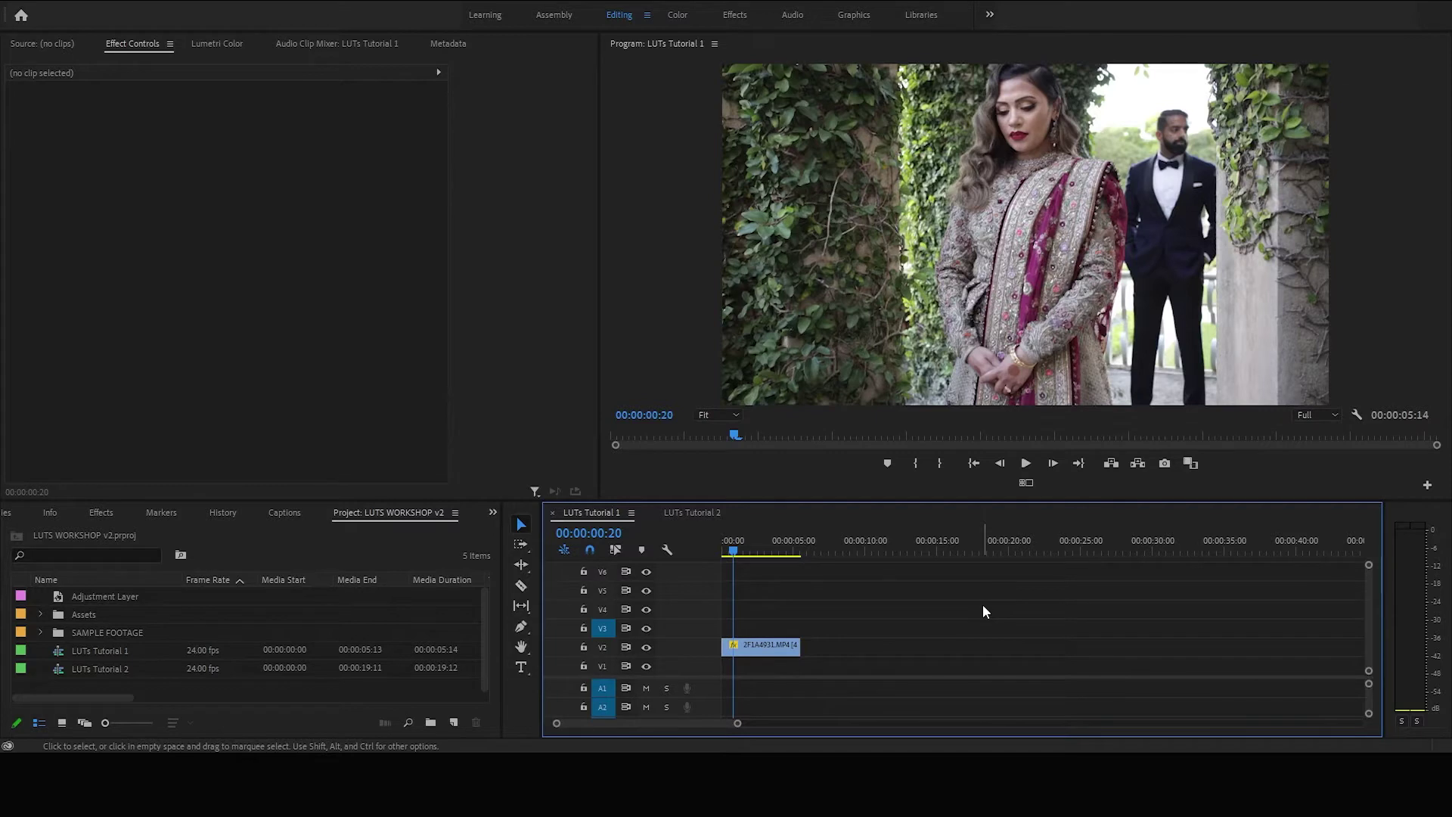
Step: Switch to the Color workspace, select the V2 wedding clip and open the Creative Look list
click(673, 15)
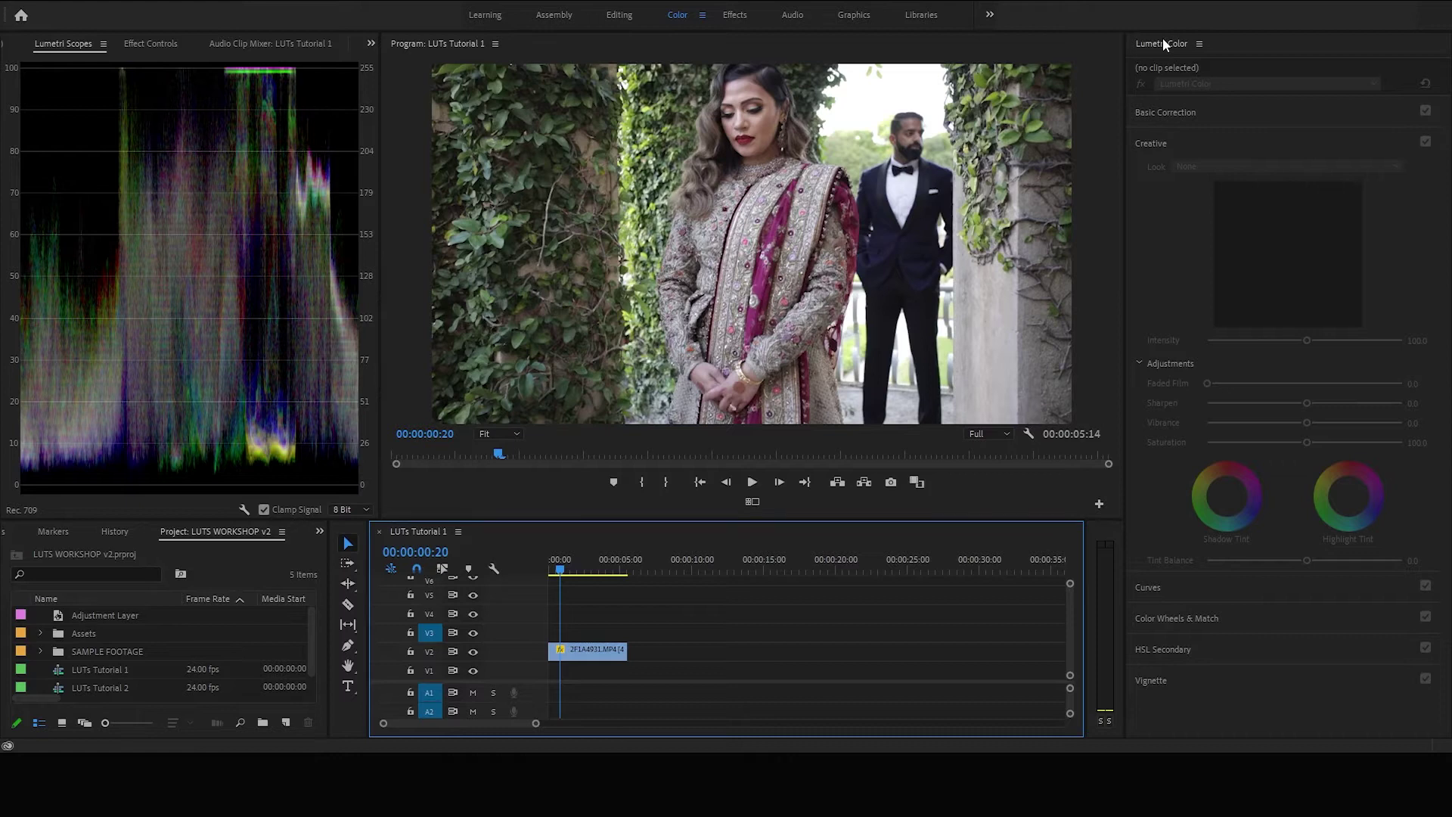
click(611, 663)
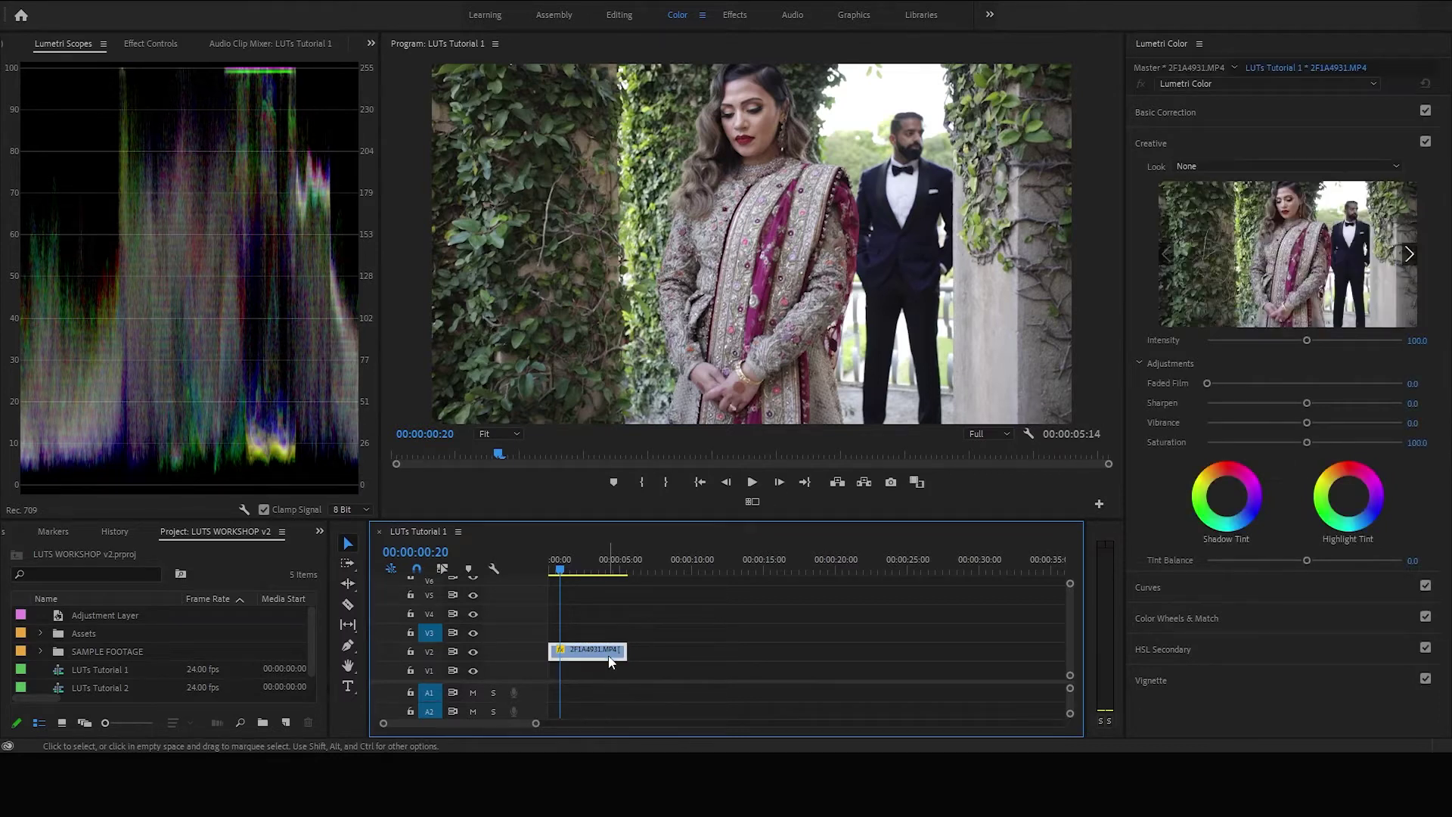
click(1189, 145)
click(1192, 145)
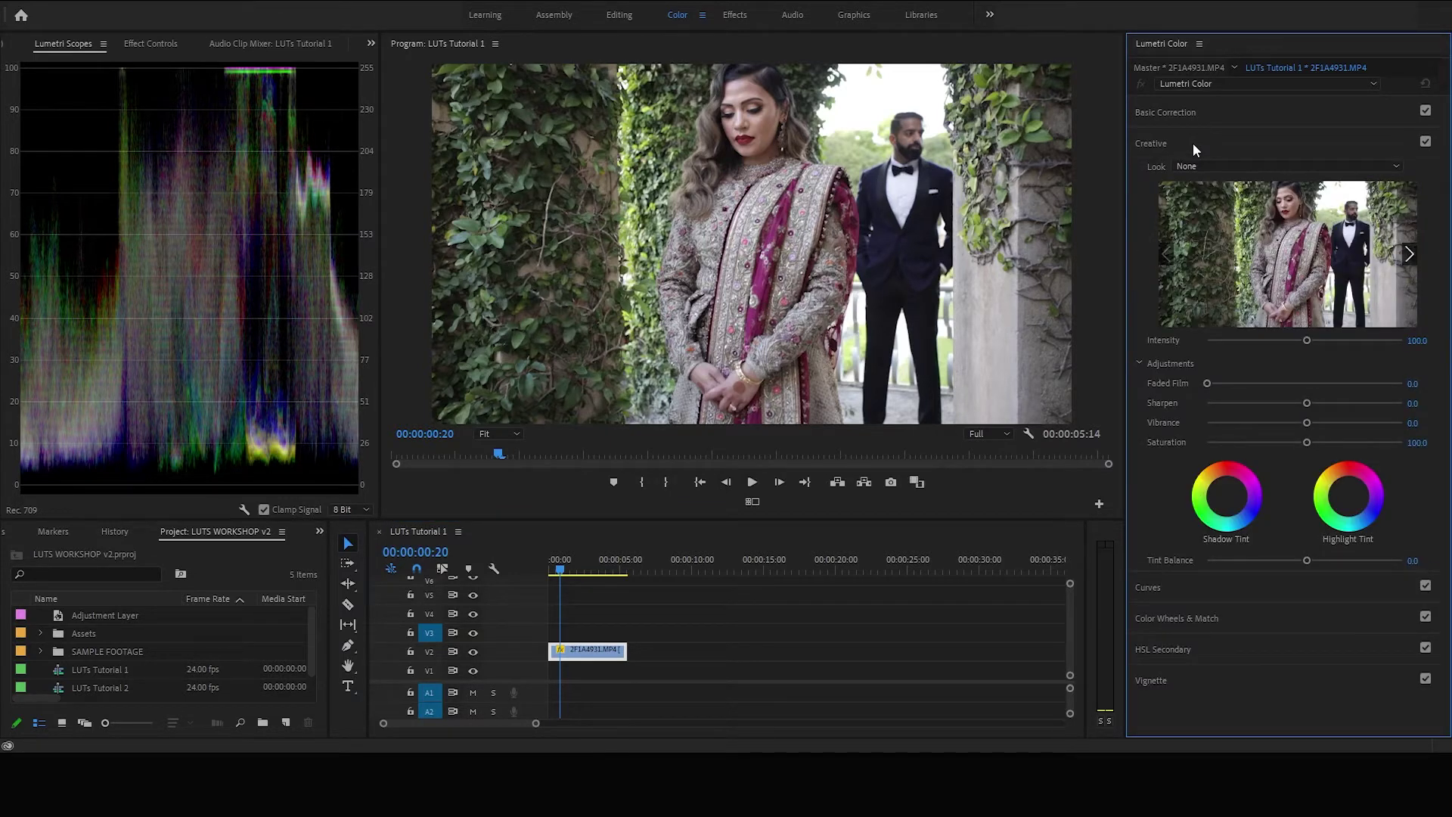
click(1222, 168)
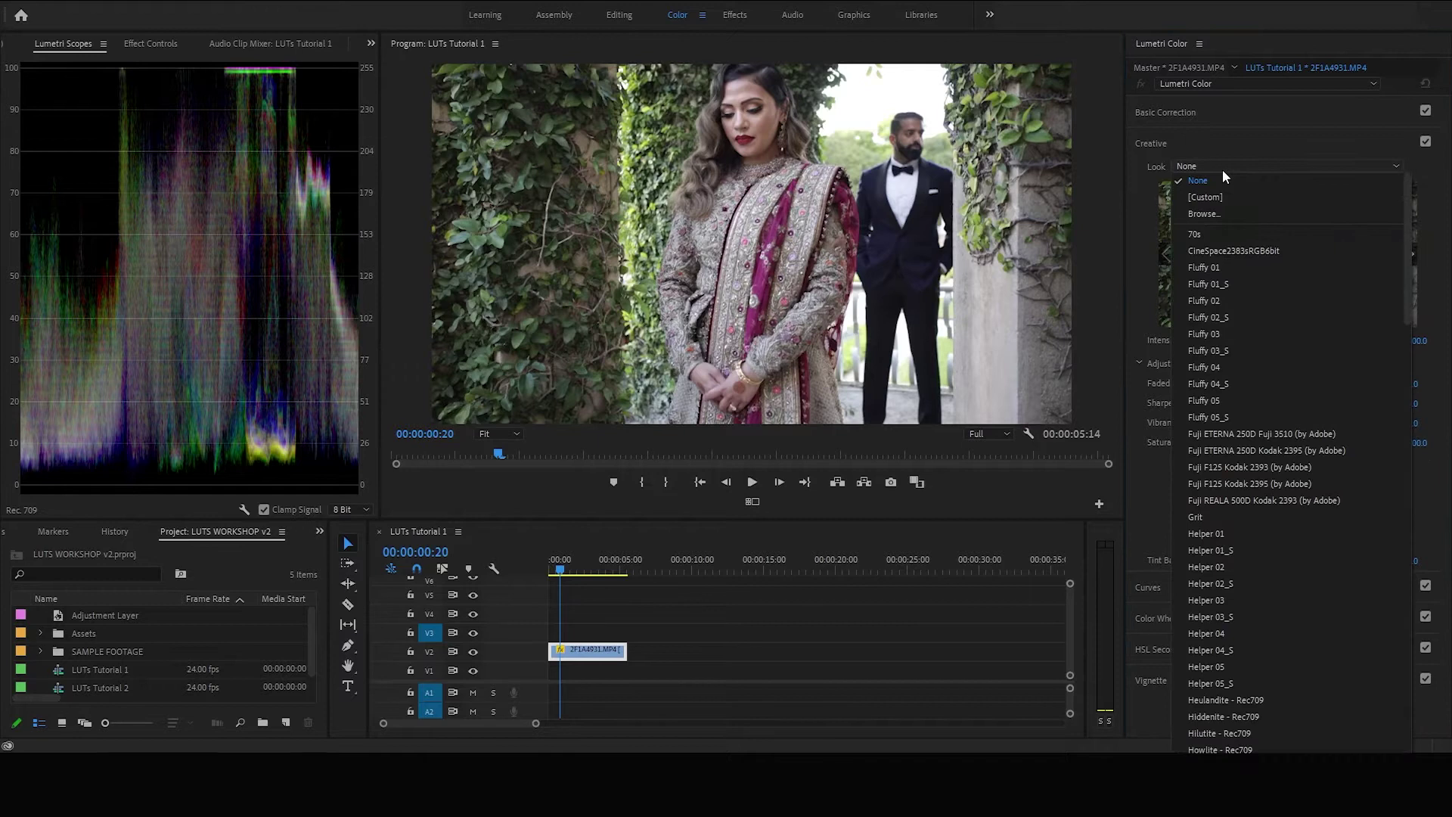
scroll(1255, 473, down, 20)
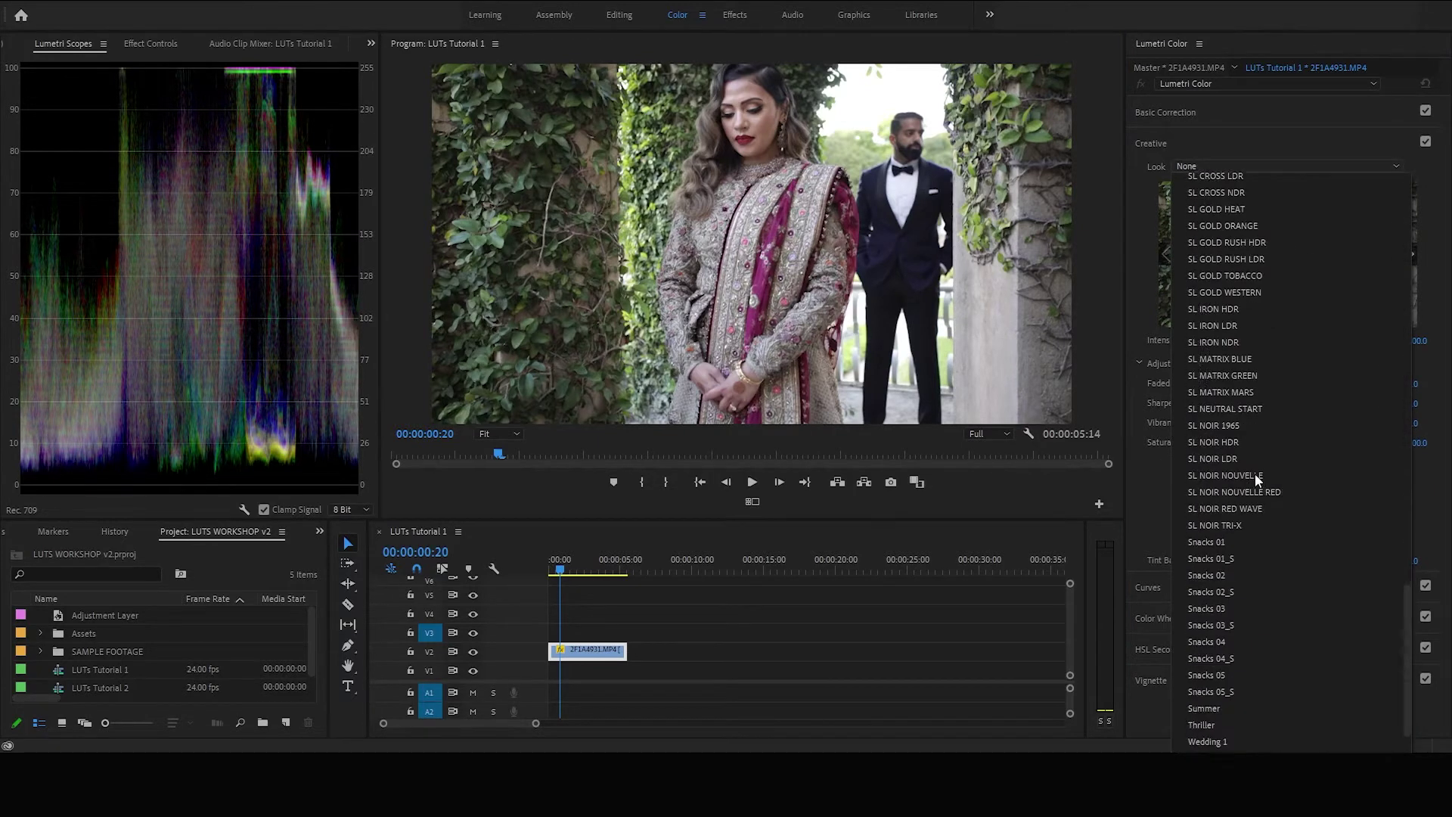
scroll(1254, 473, up, 20)
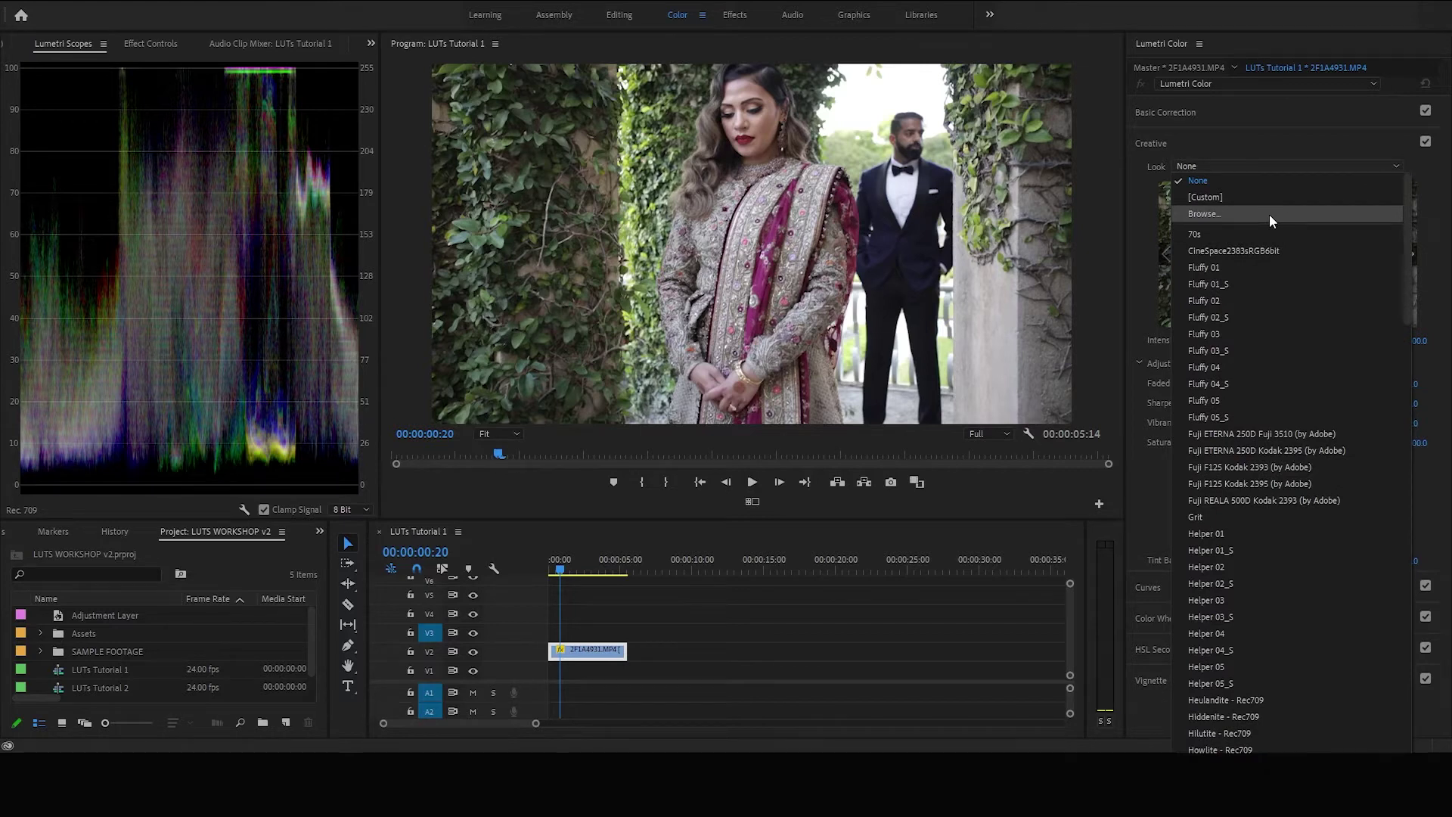
Step: Load CASTALDO_Sequoia.cube as the clip's look and scrub ahead to check the grade
click(1246, 212)
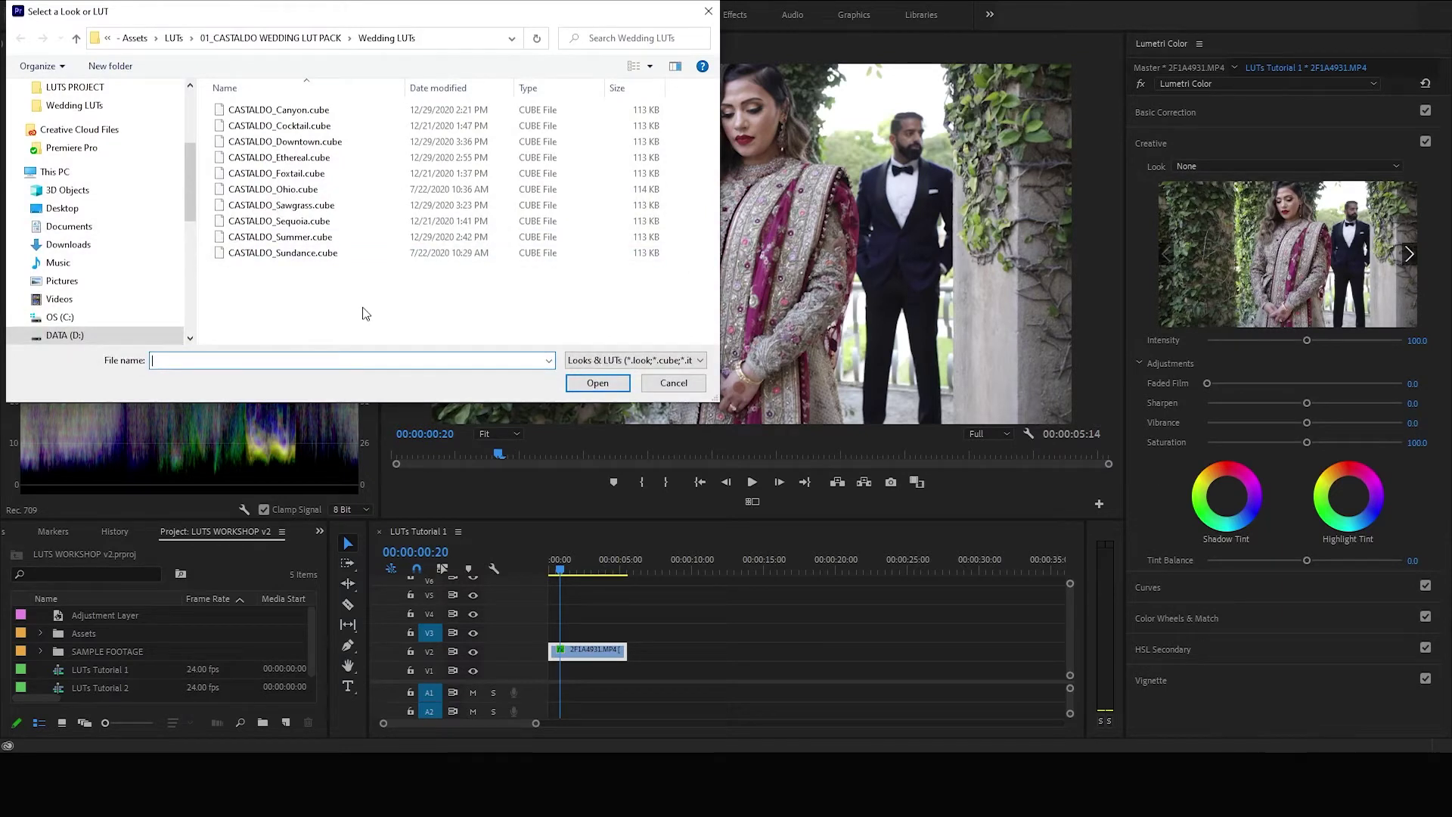
double_click(313, 221)
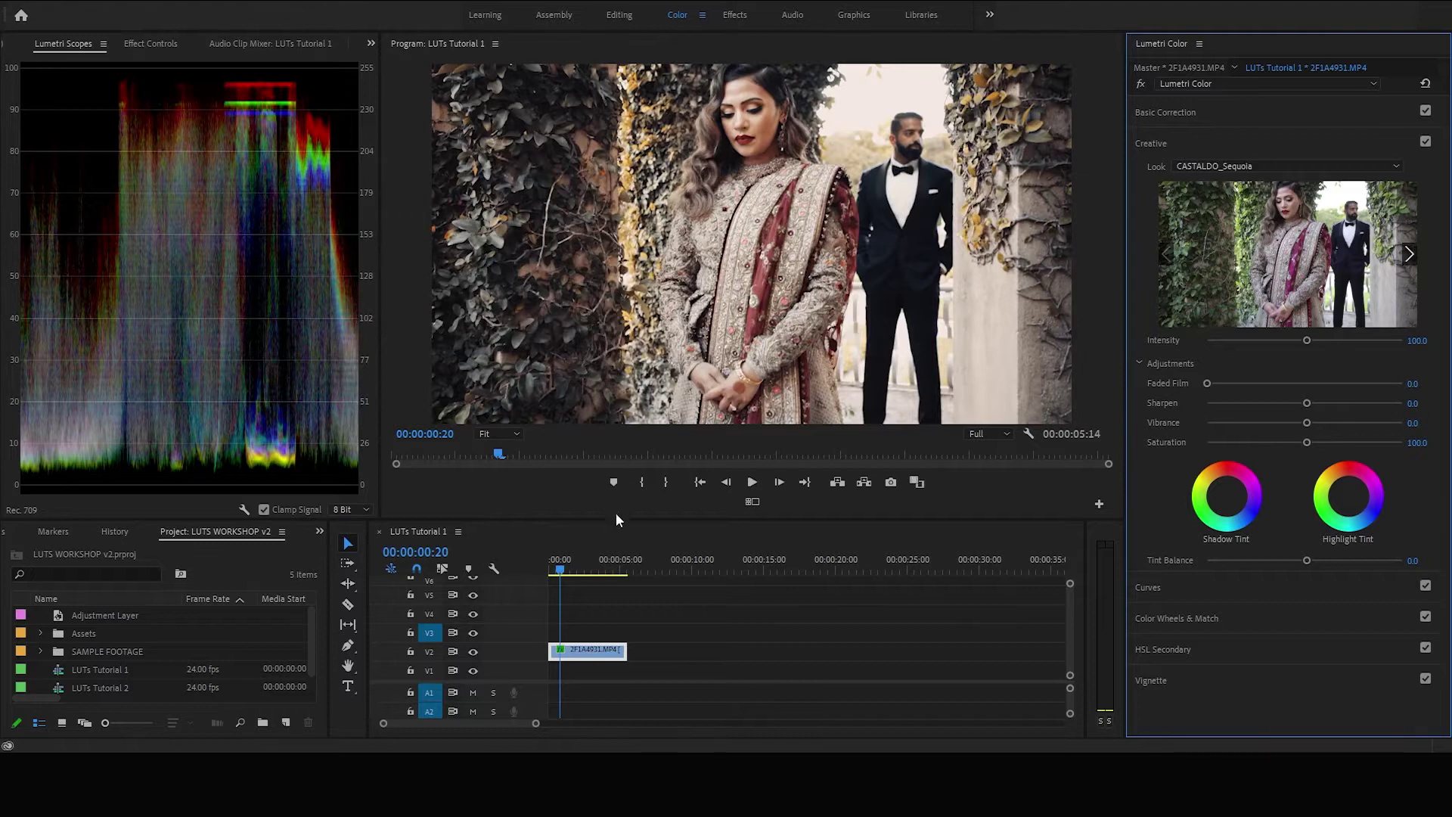
drag(559, 568, 586, 570)
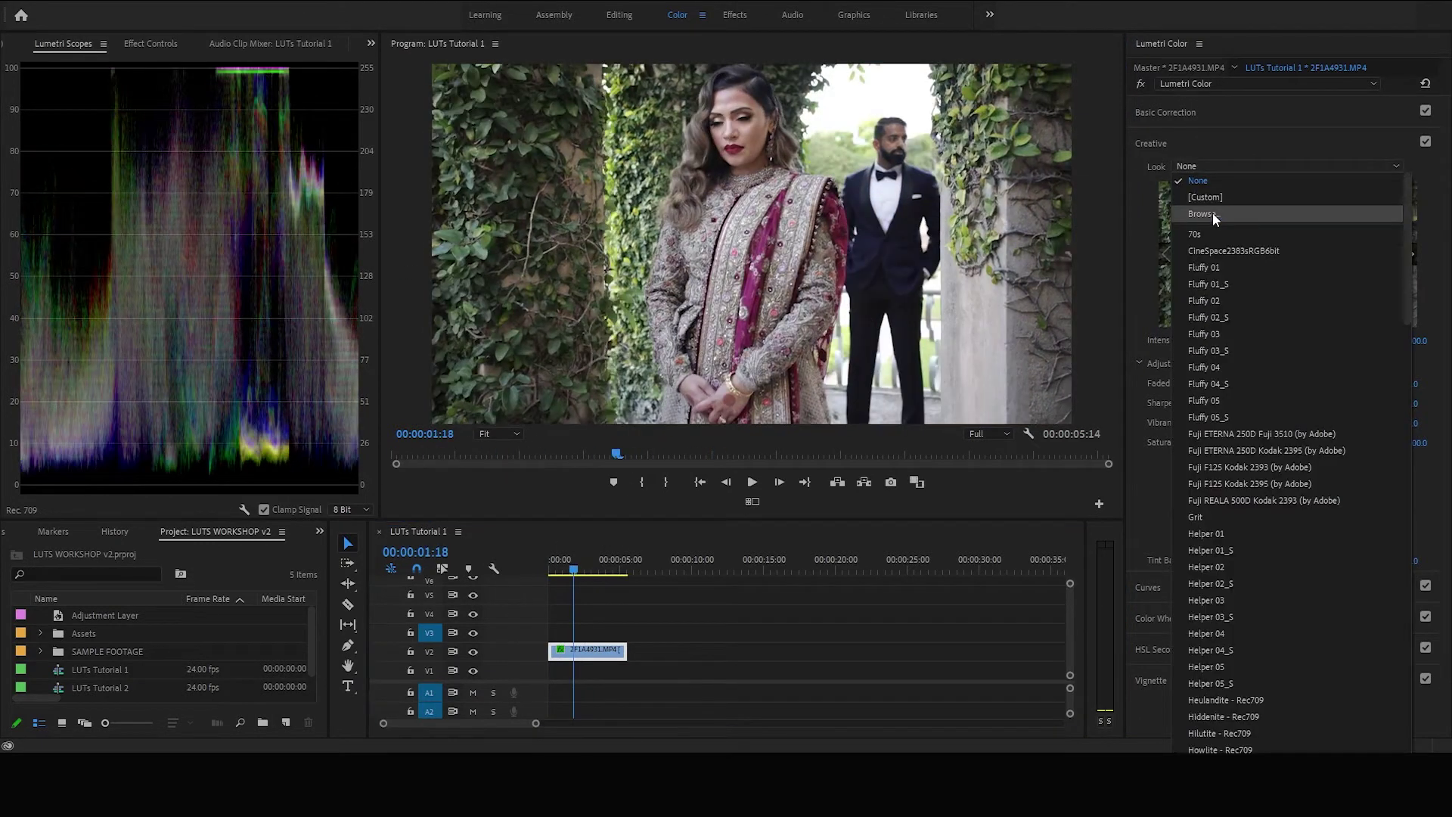
click(1213, 216)
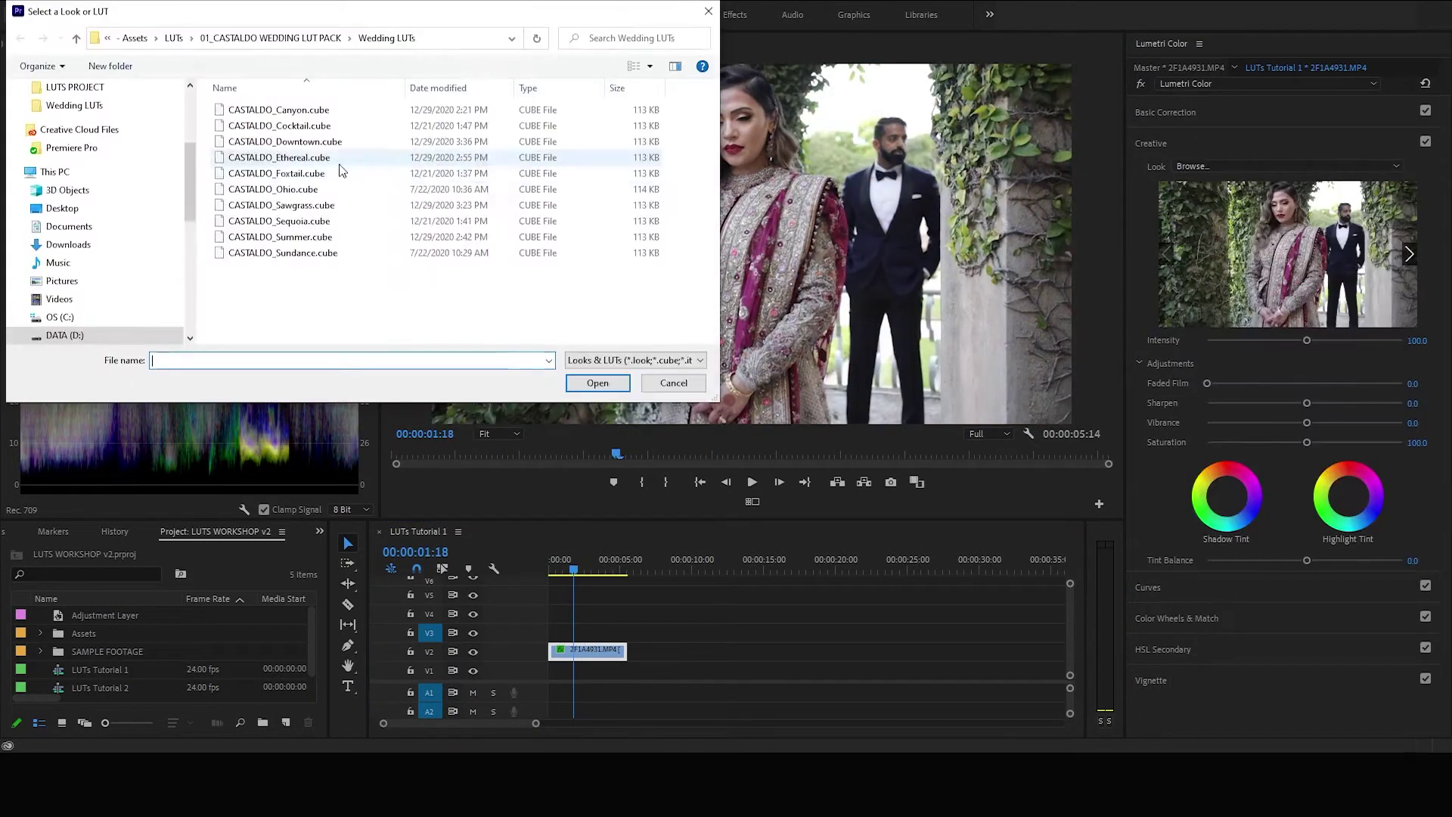
double_click(288, 220)
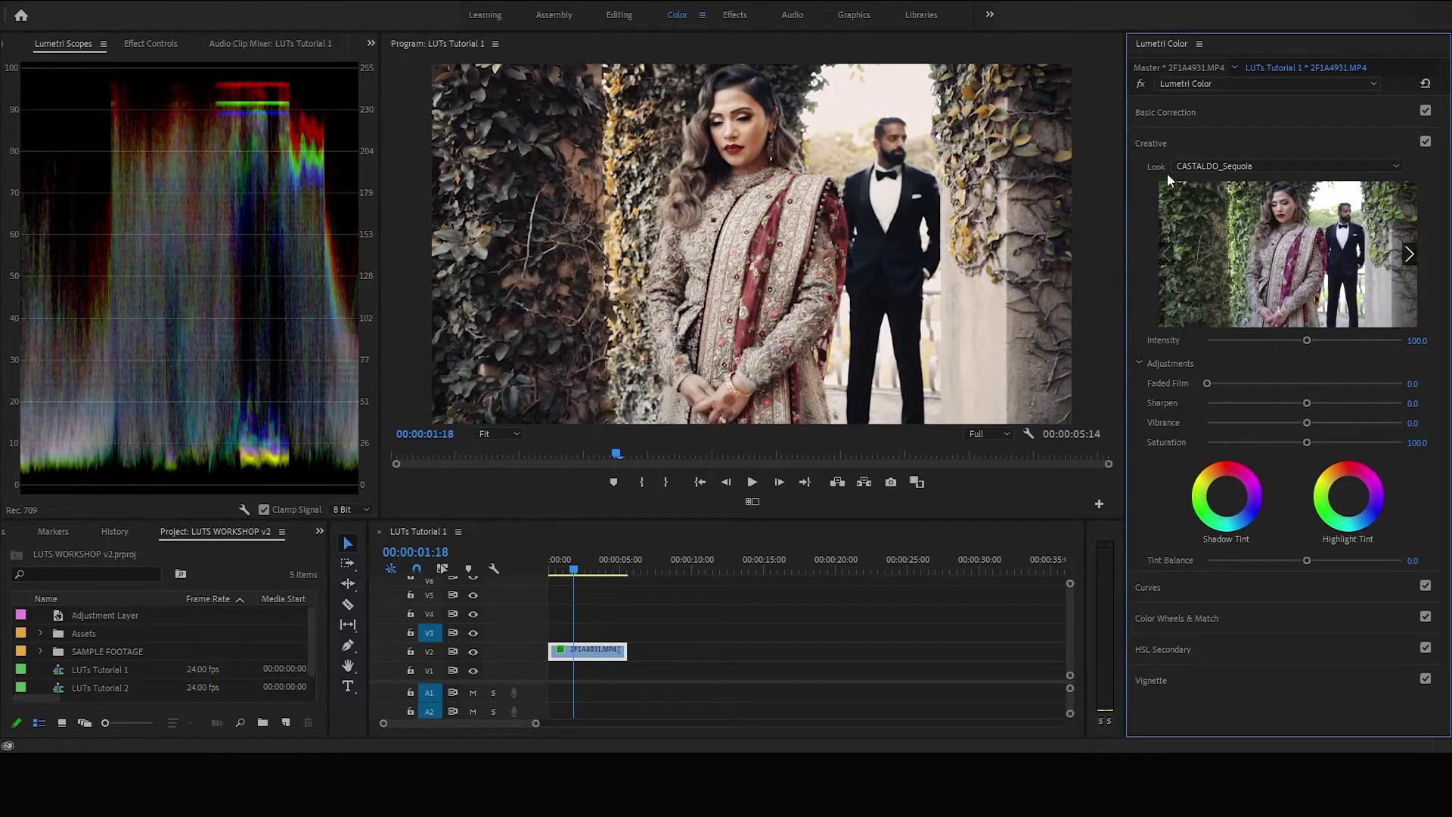
Step: Replace the look with CASTALDO_Sundance.cube and play the clip to review it
click(1210, 167)
click(1208, 210)
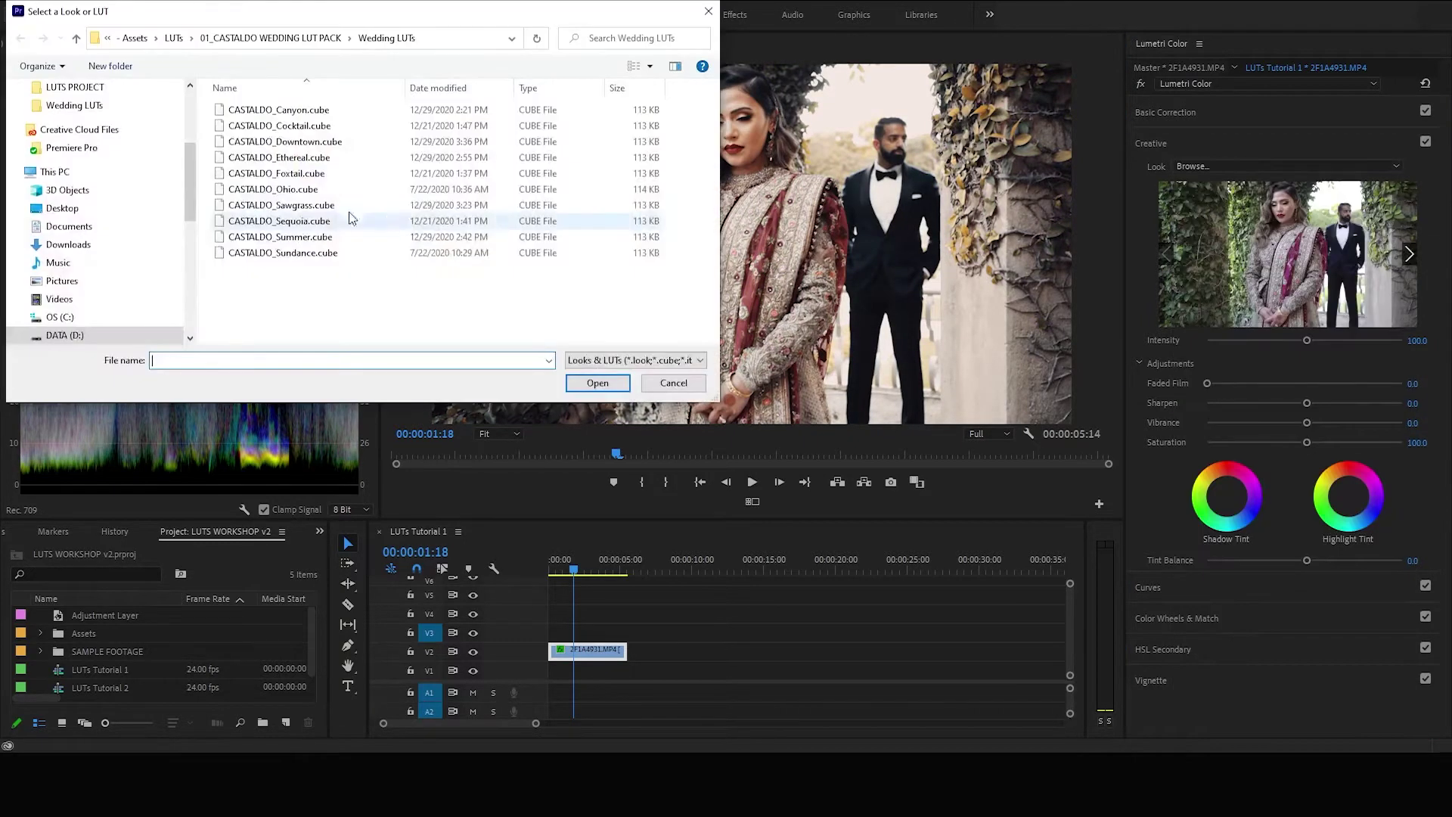
double_click(259, 251)
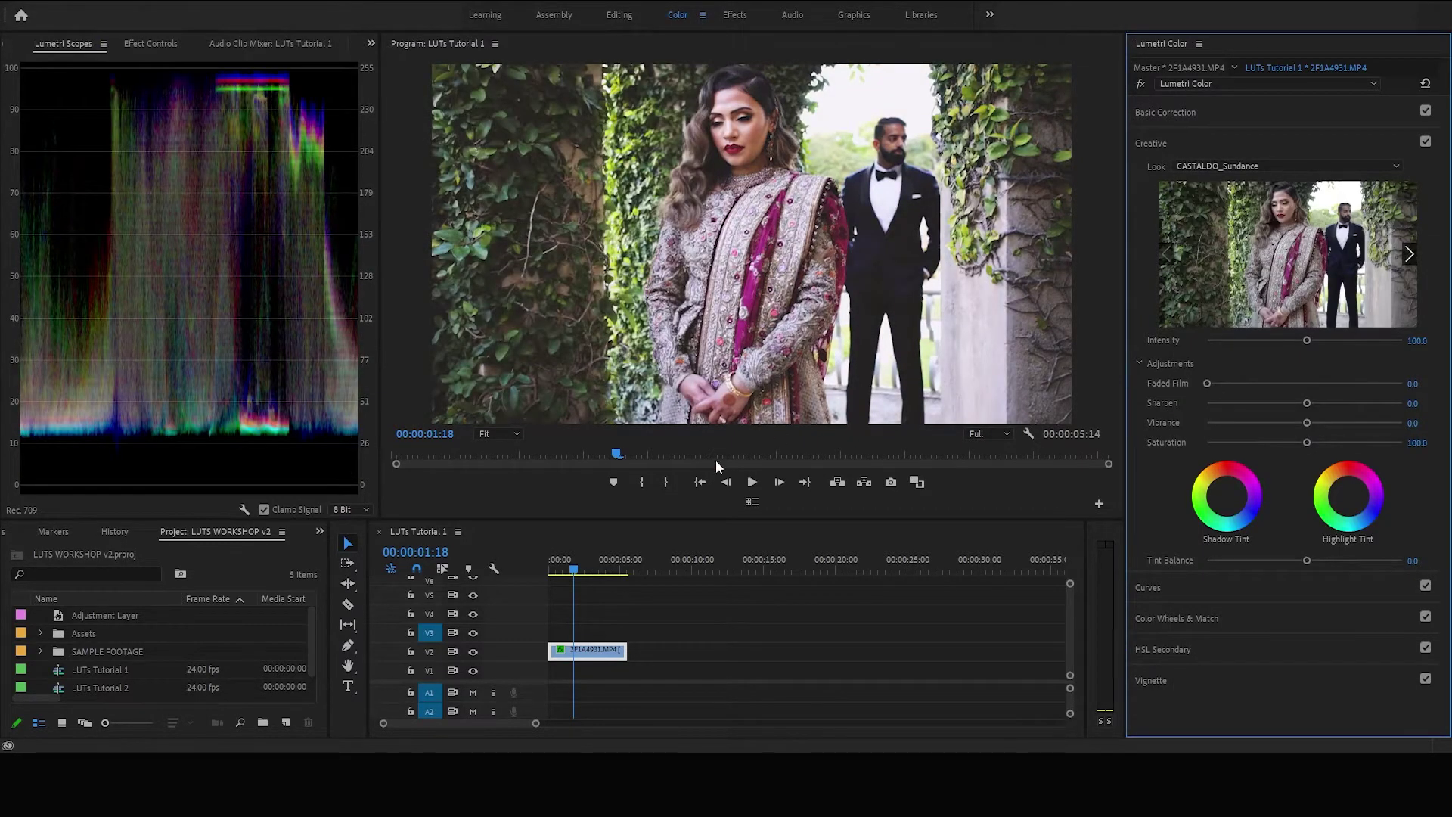
key(space)
click(737, 583)
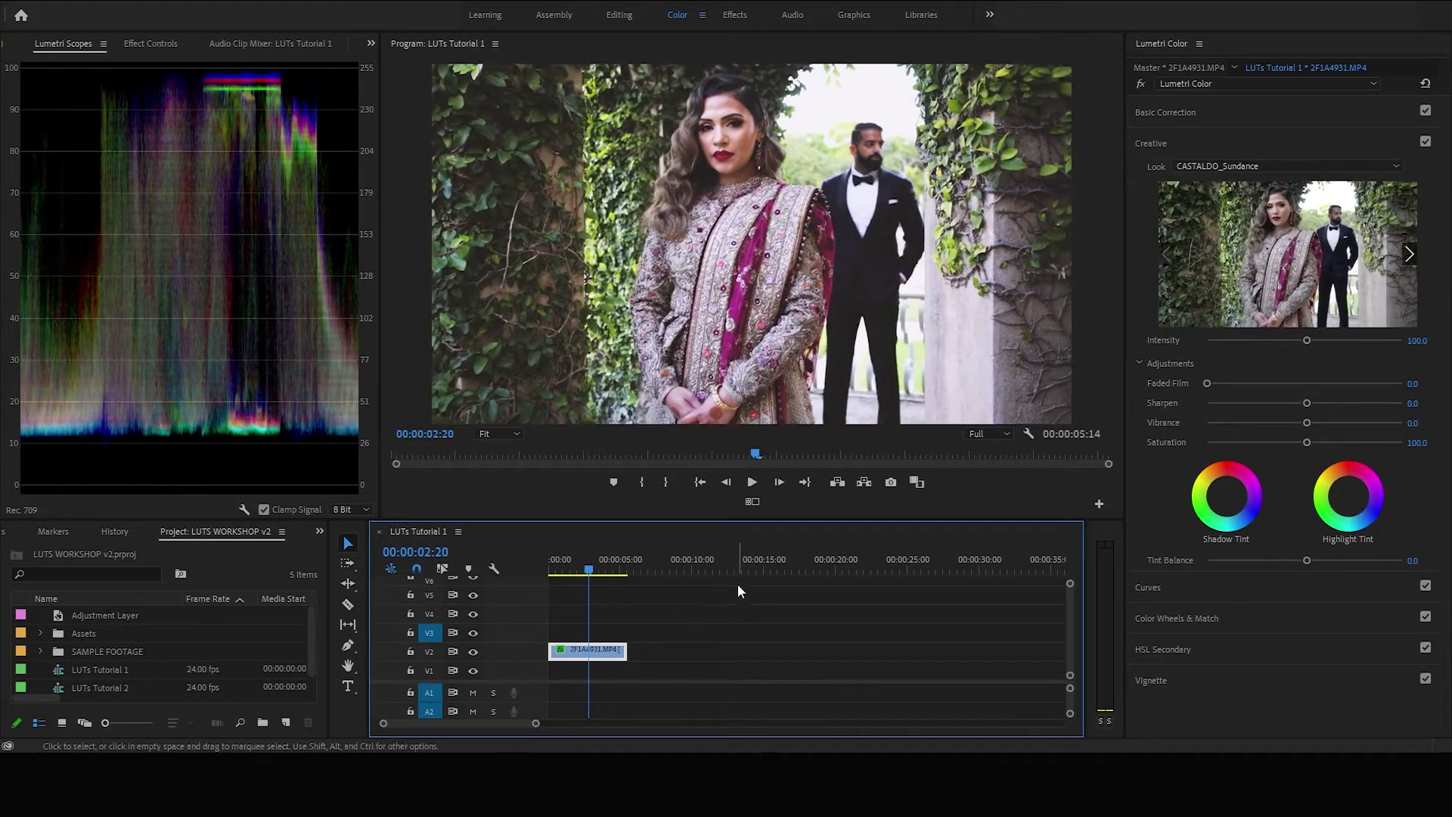
click(1238, 169)
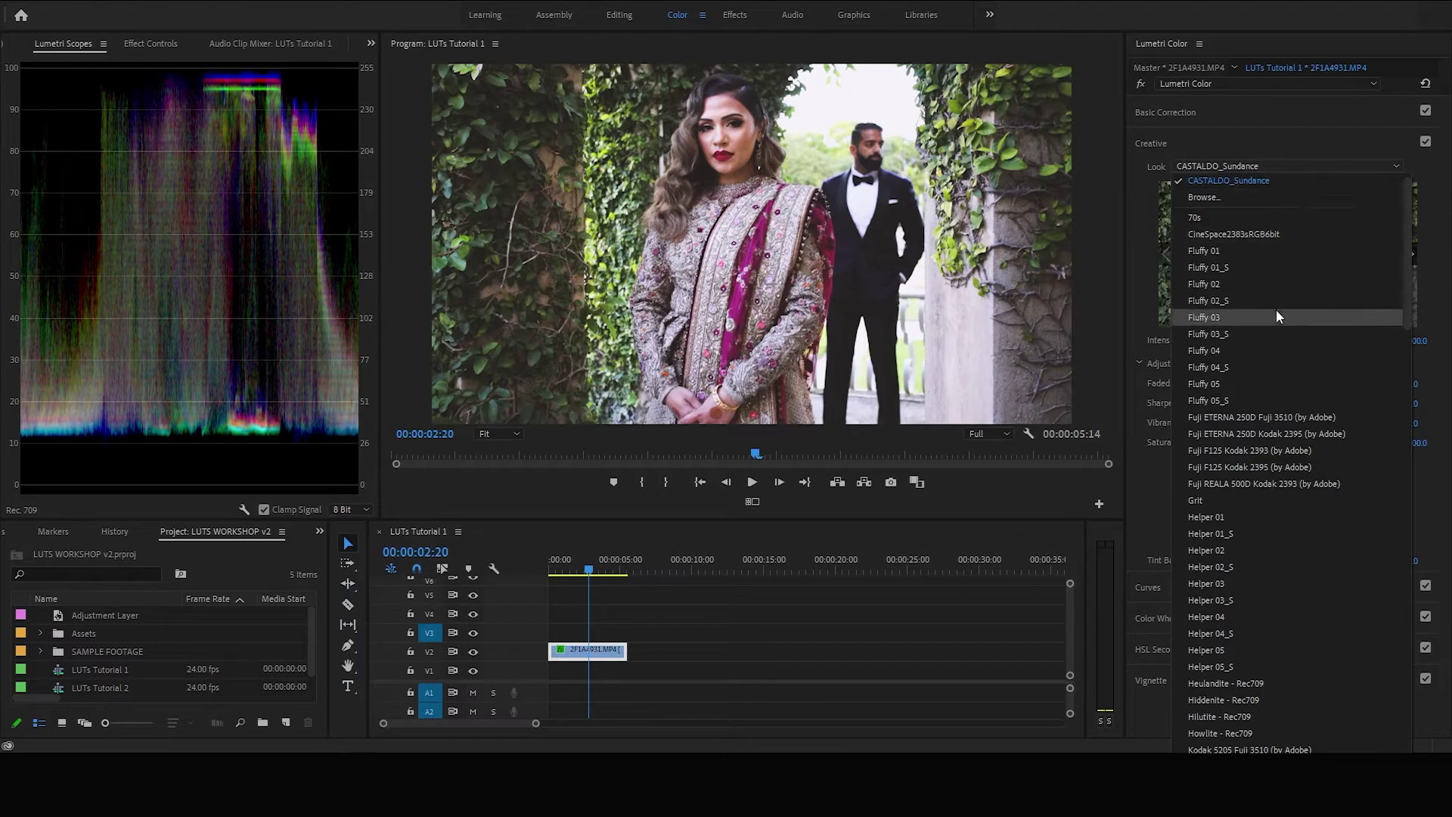
click(1258, 140)
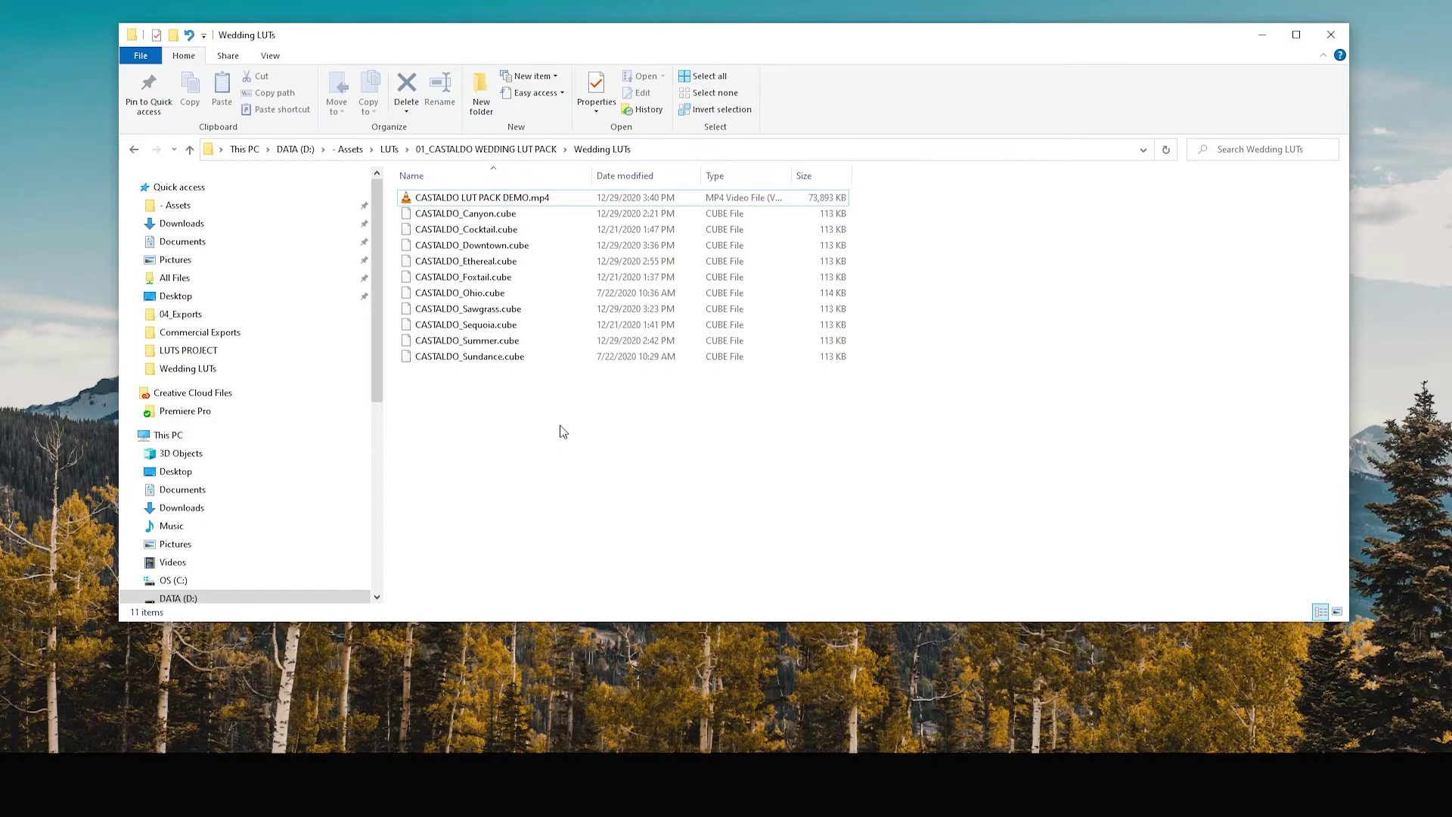
Step: Copy the ten CASTALDO .cube LUT files
drag(543, 413, 464, 217)
right_click(464, 217)
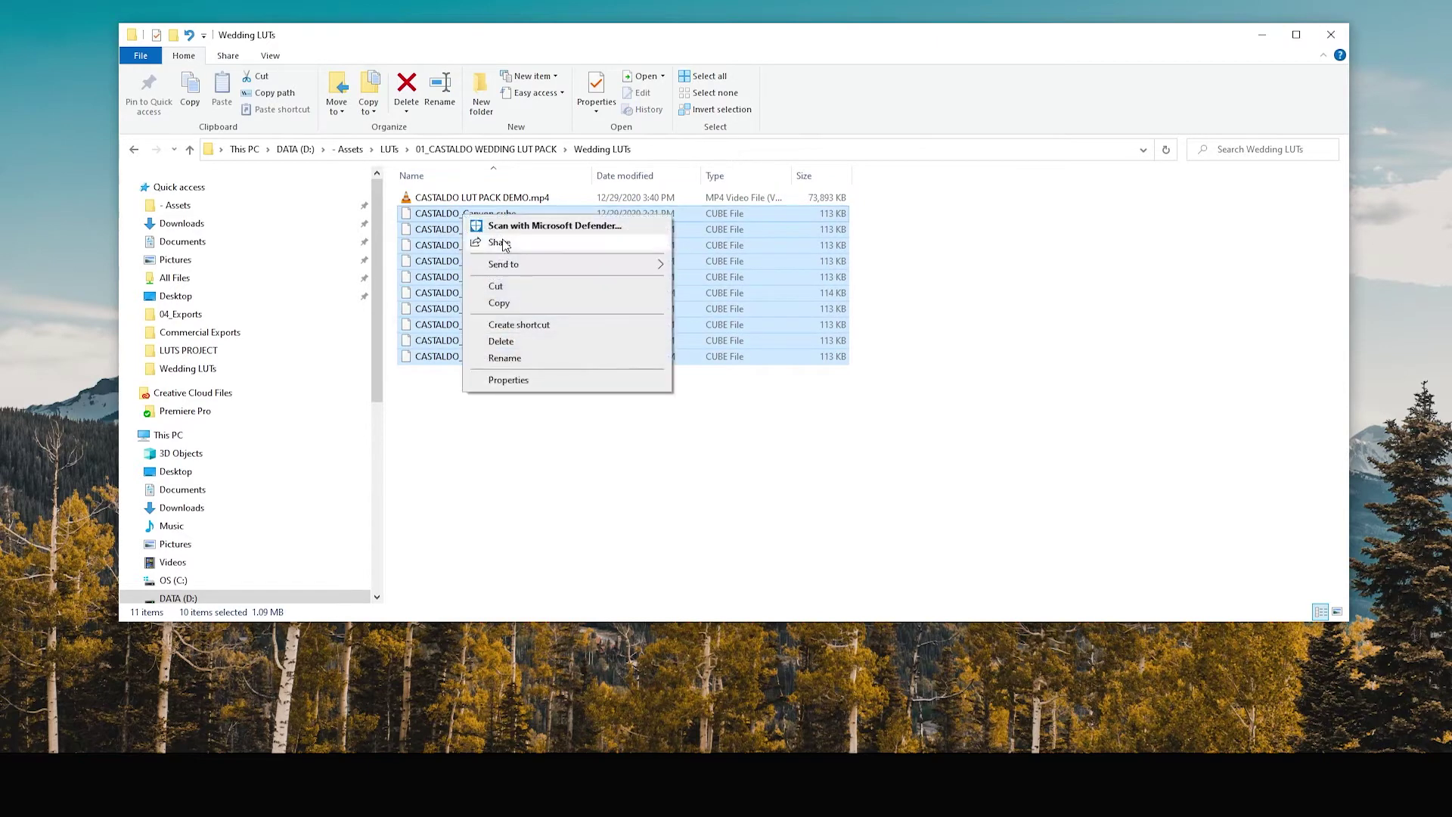
click(520, 309)
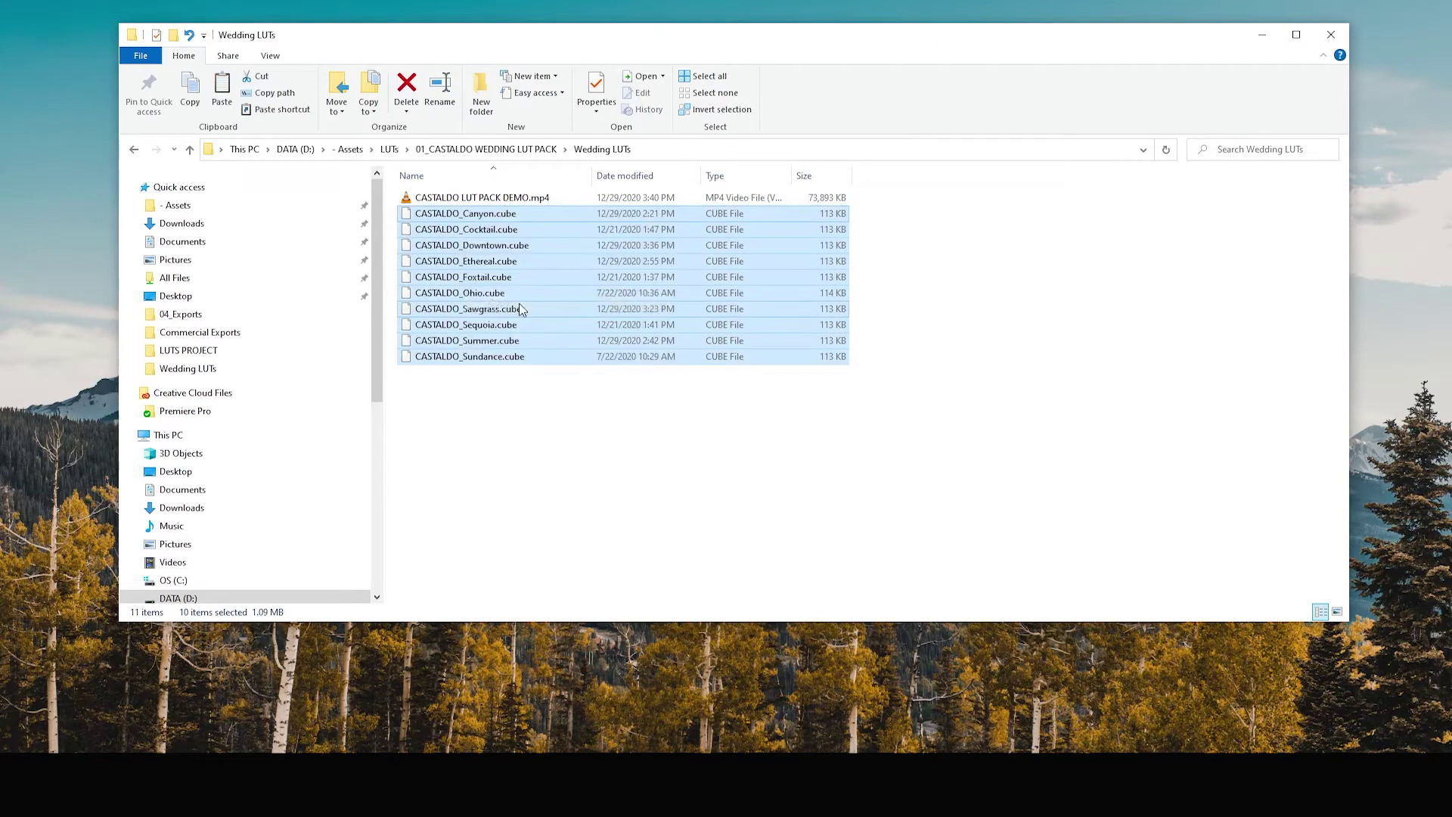
Step: Navigate to C:\Program Files\Adobe\Adobe Premiere Pro 2020\Lumetri\LUTs\Creative
click(174, 441)
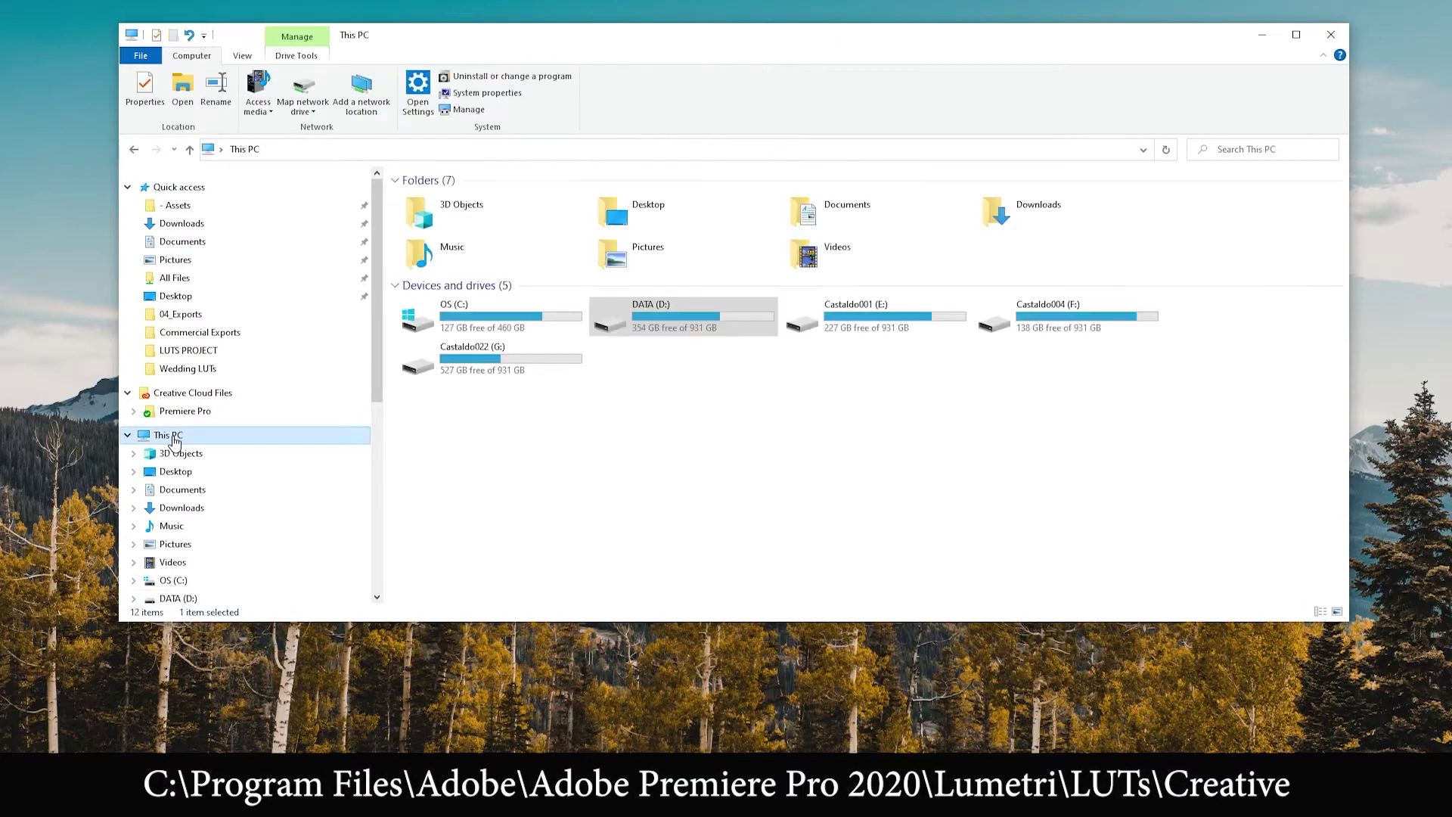
double_click(499, 311)
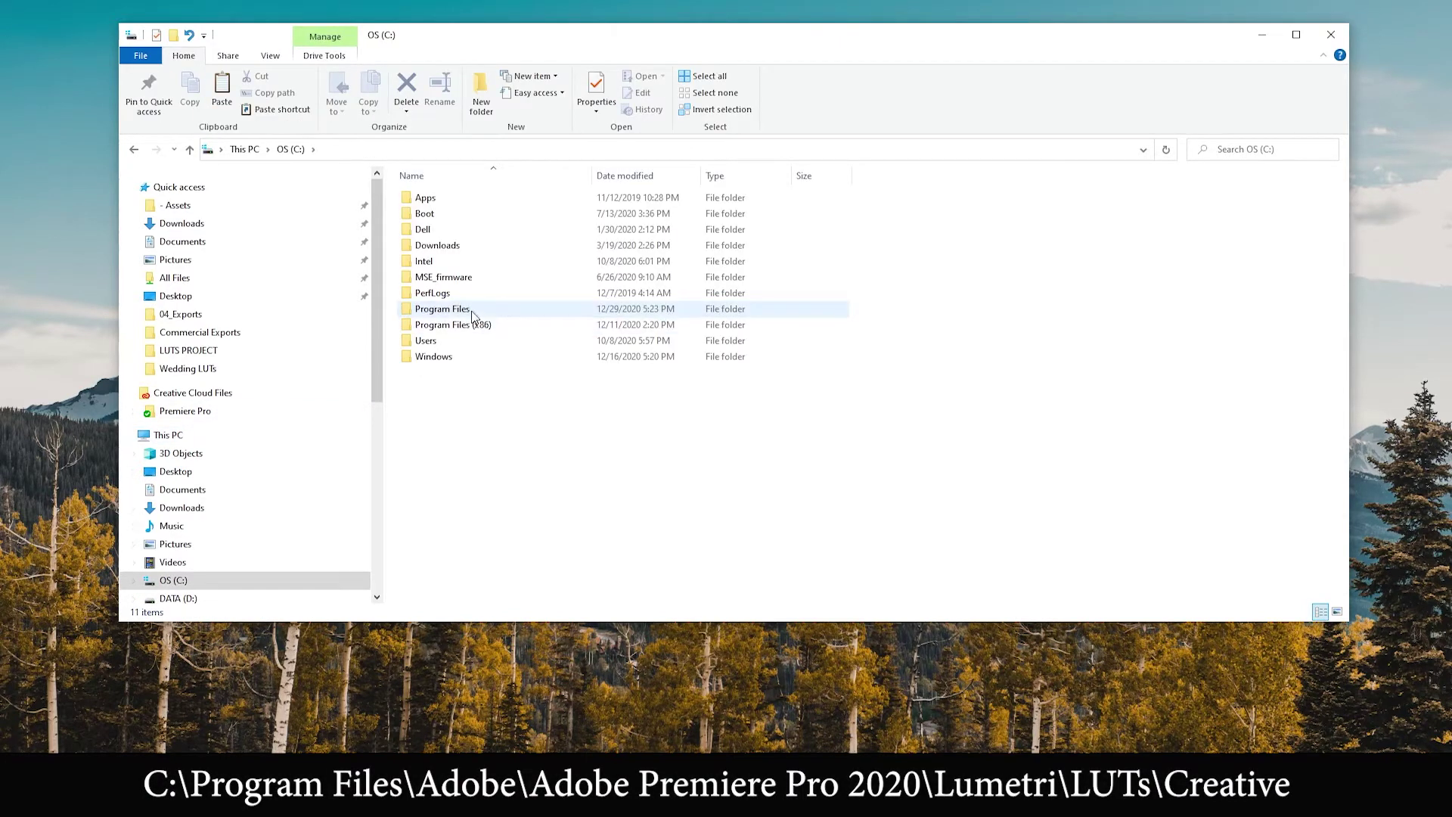
double_click(466, 312)
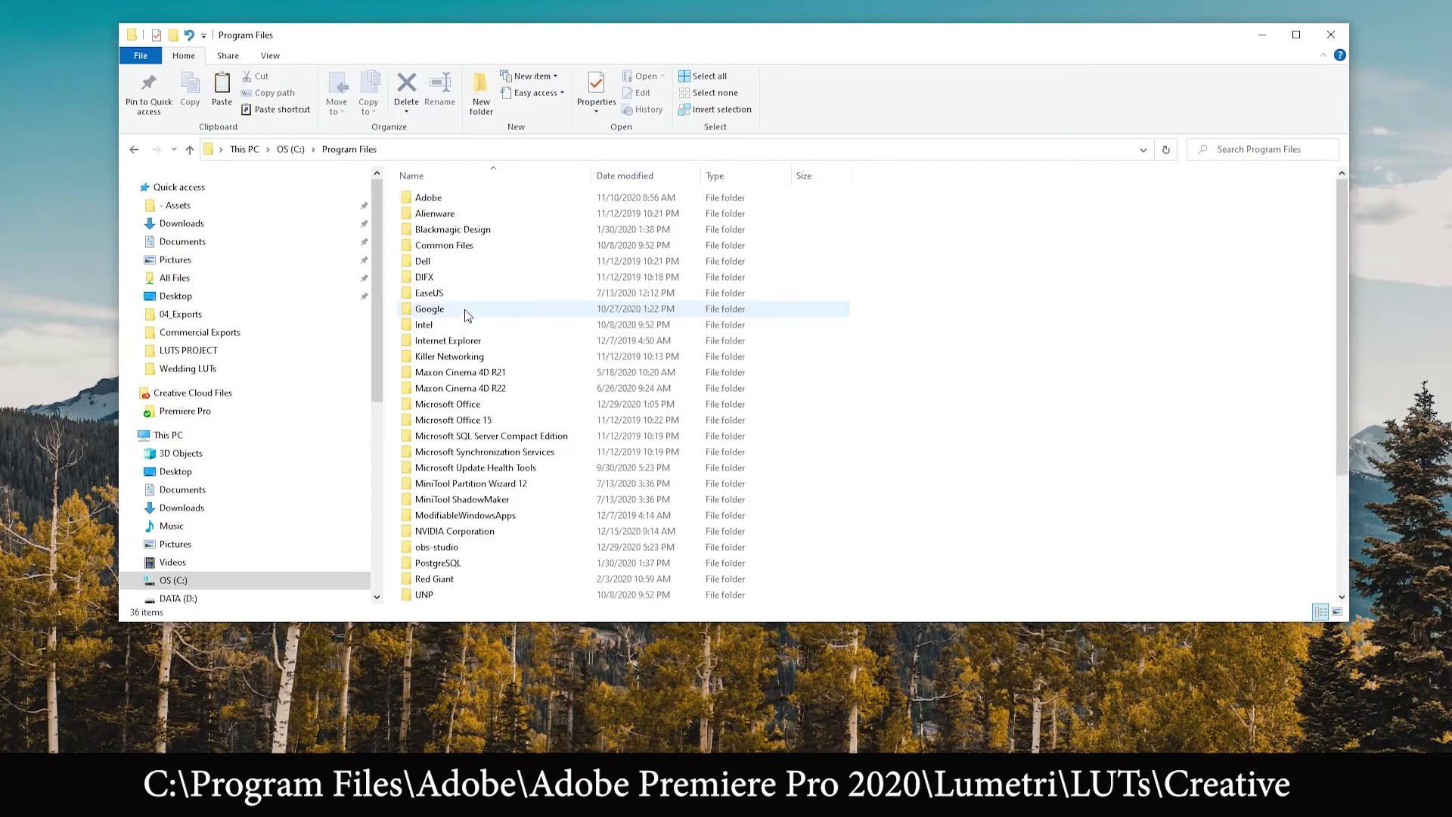
double_click(431, 200)
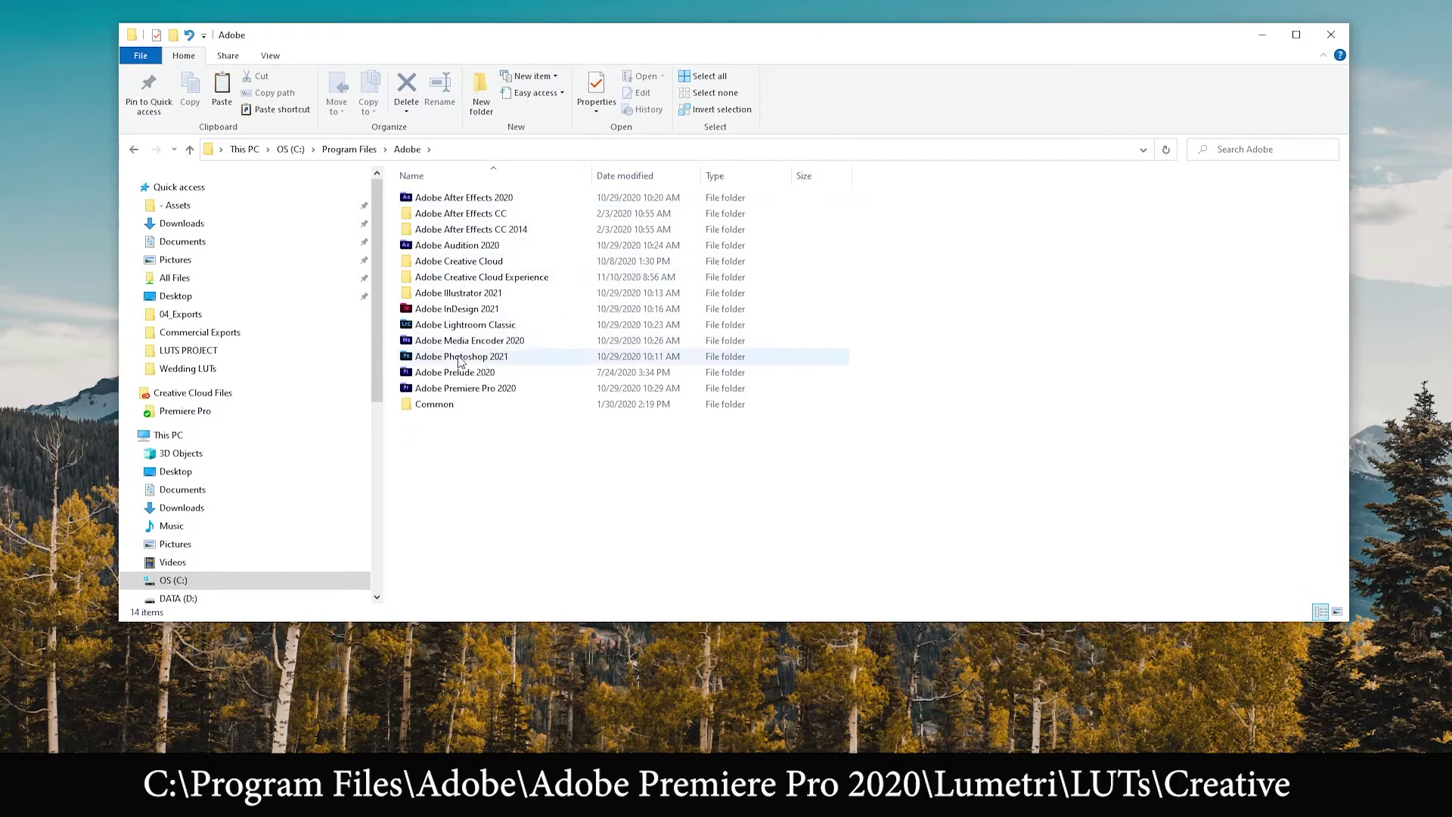
double_click(465, 390)
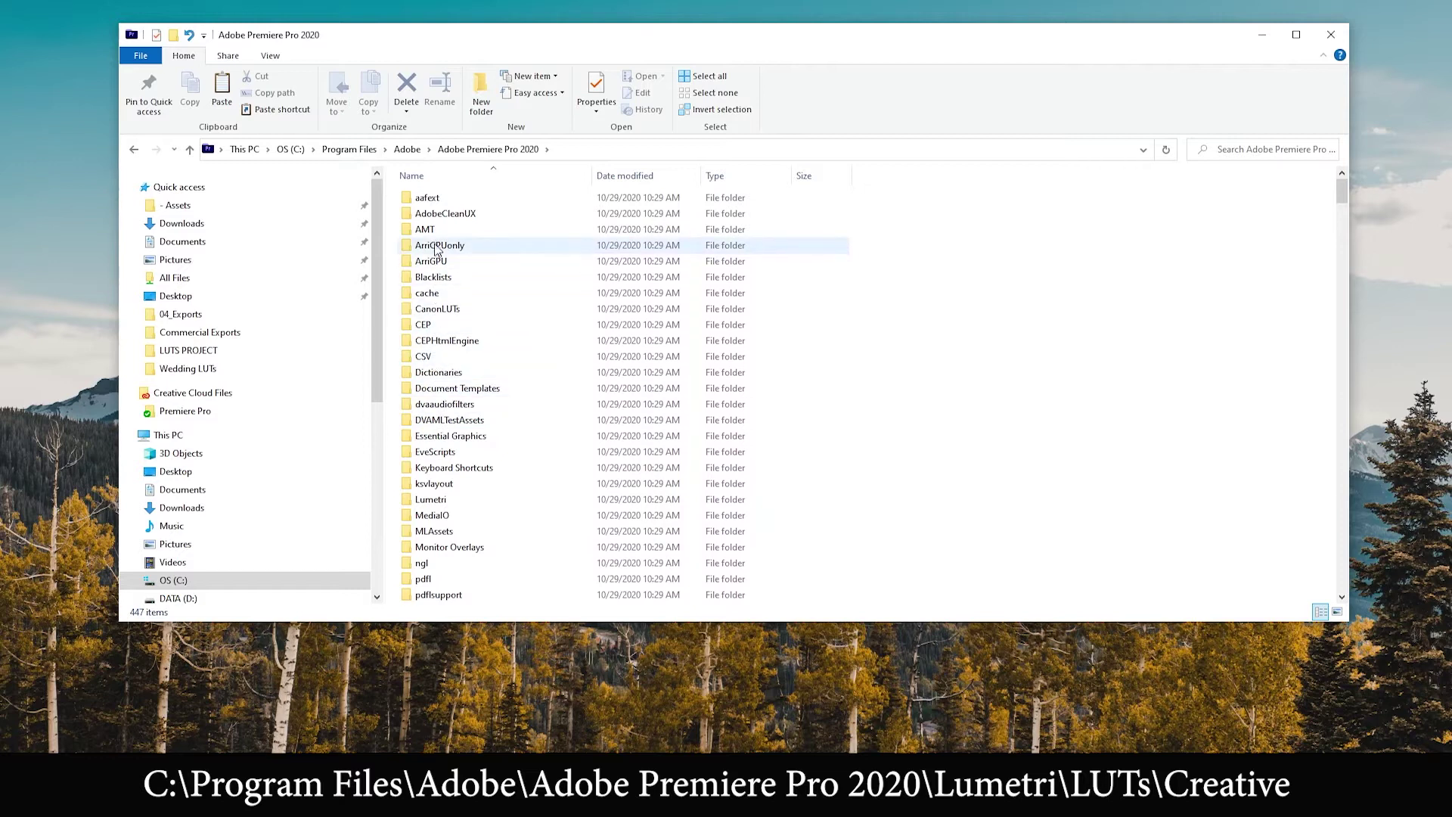
double_click(404, 502)
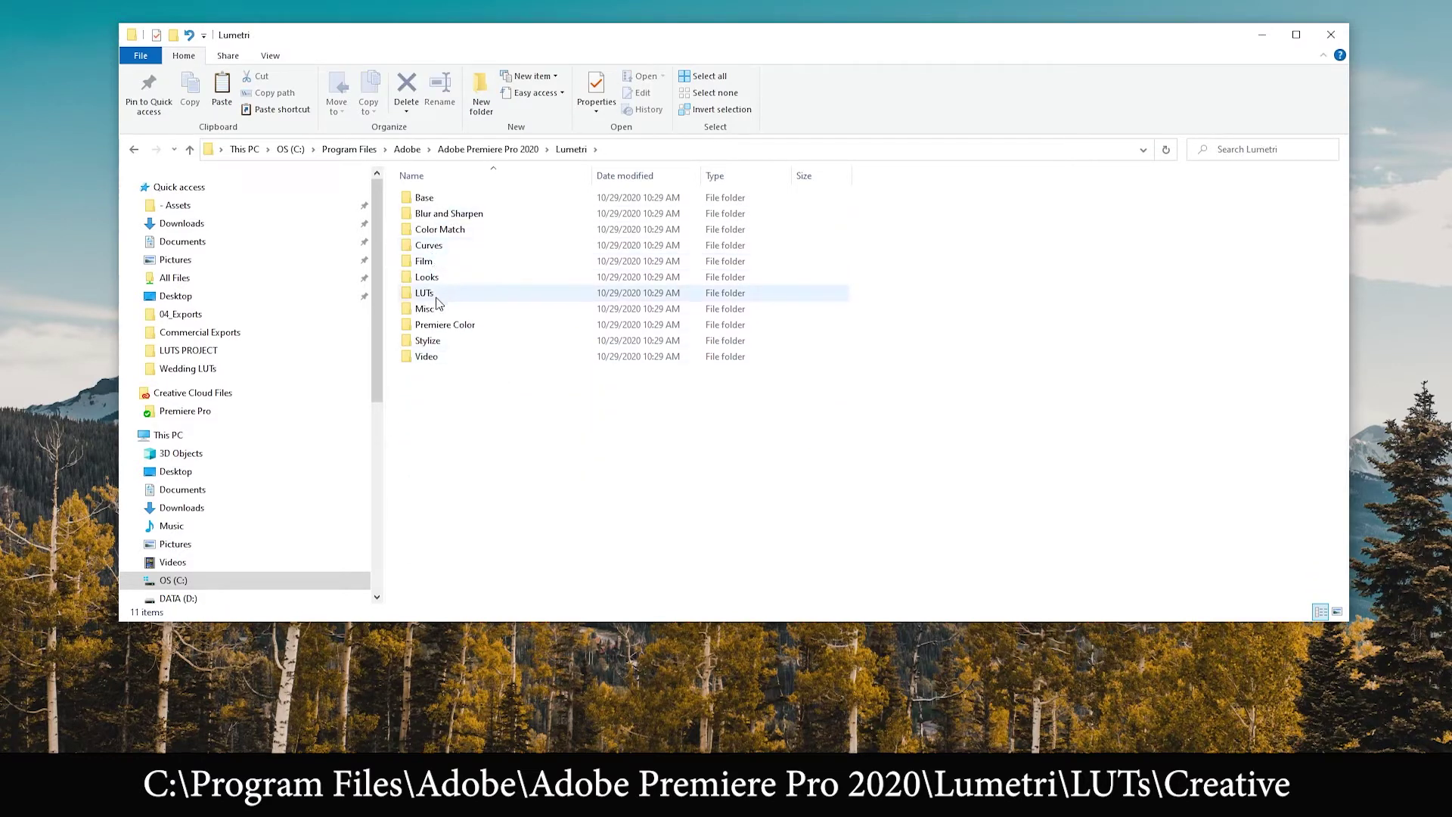
double_click(407, 297)
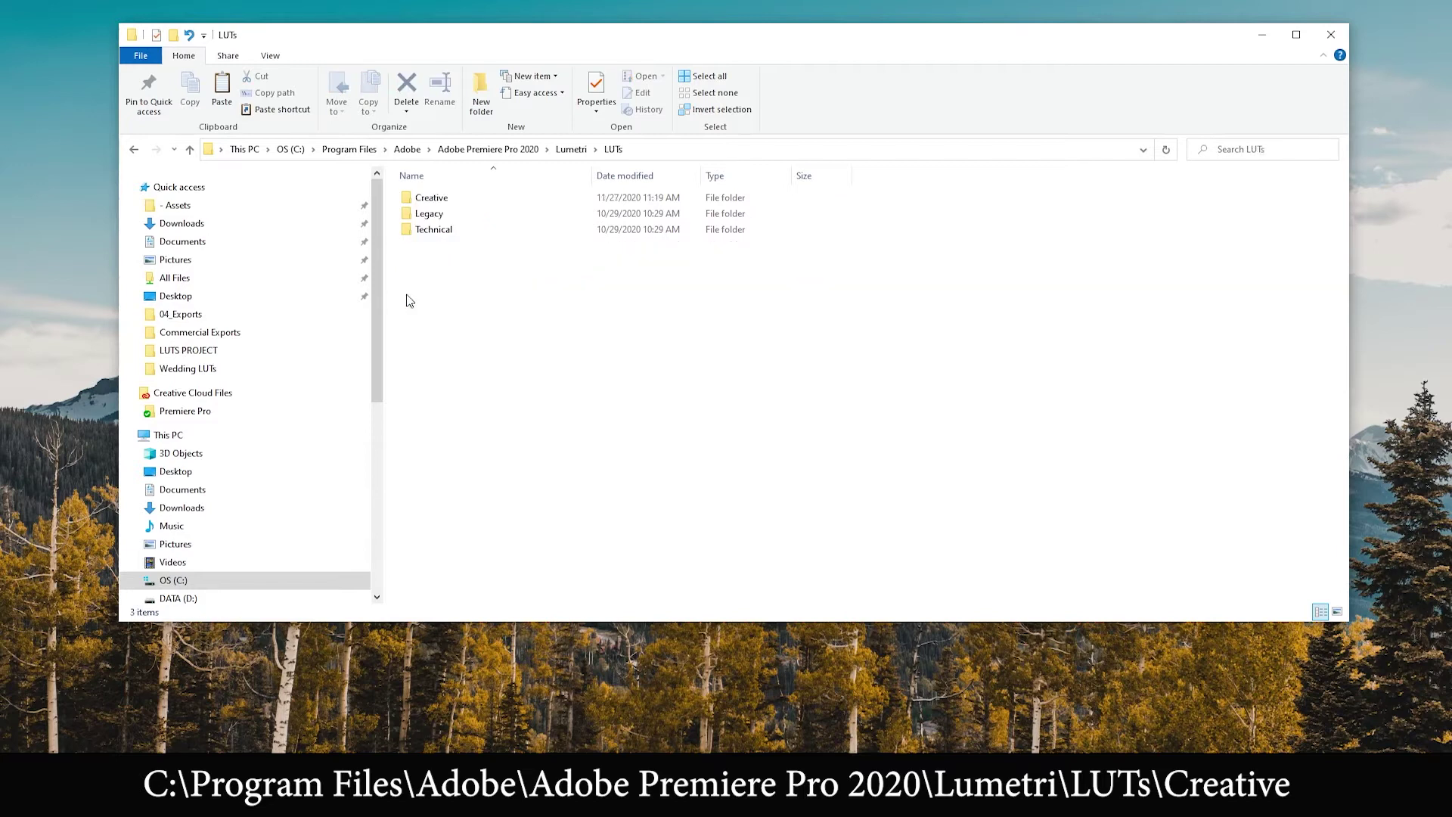
double_click(408, 199)
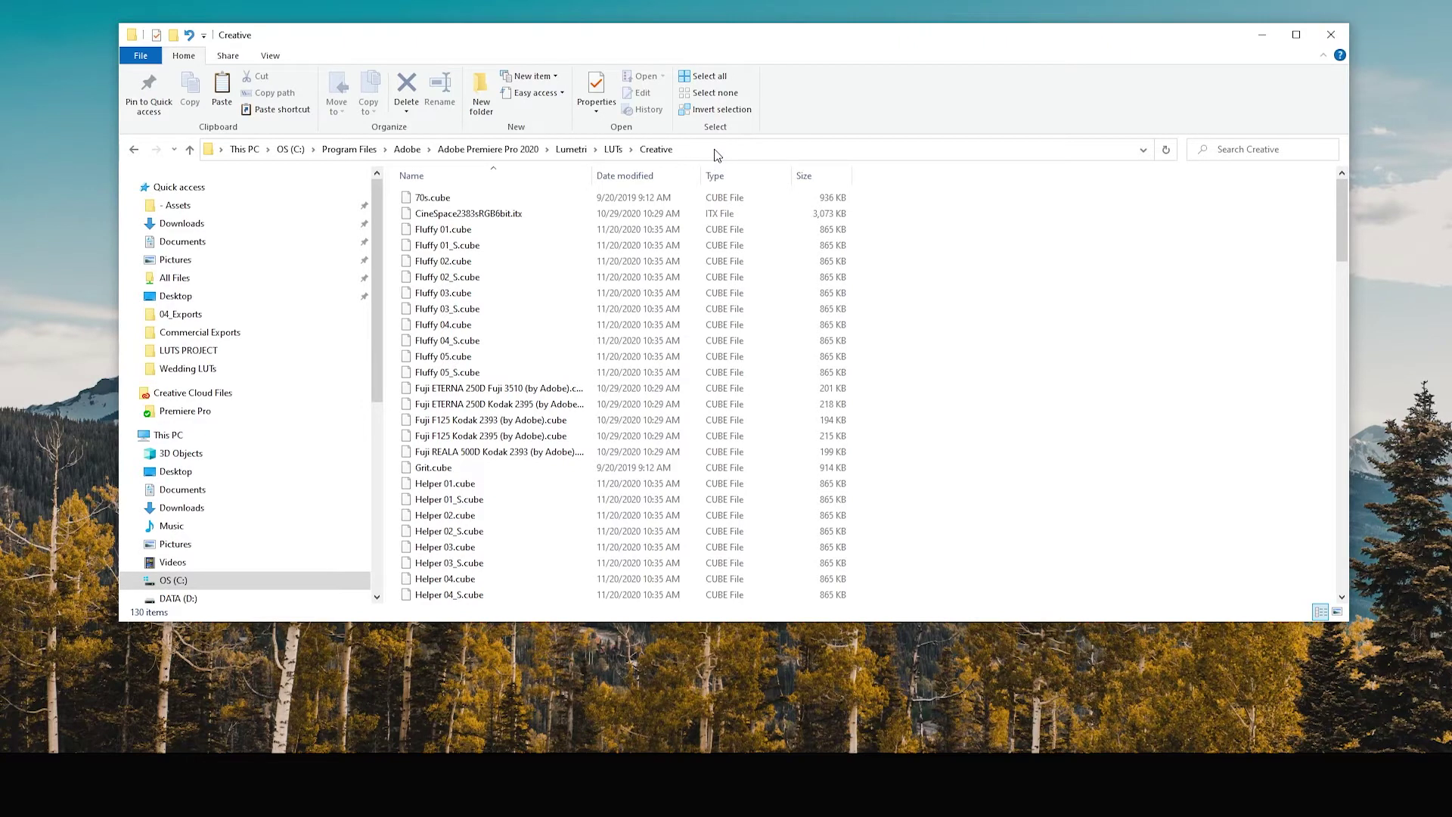
Step: Paste the CASTALDO LUT files into the Creative folder and clear the selection
right_click(936, 281)
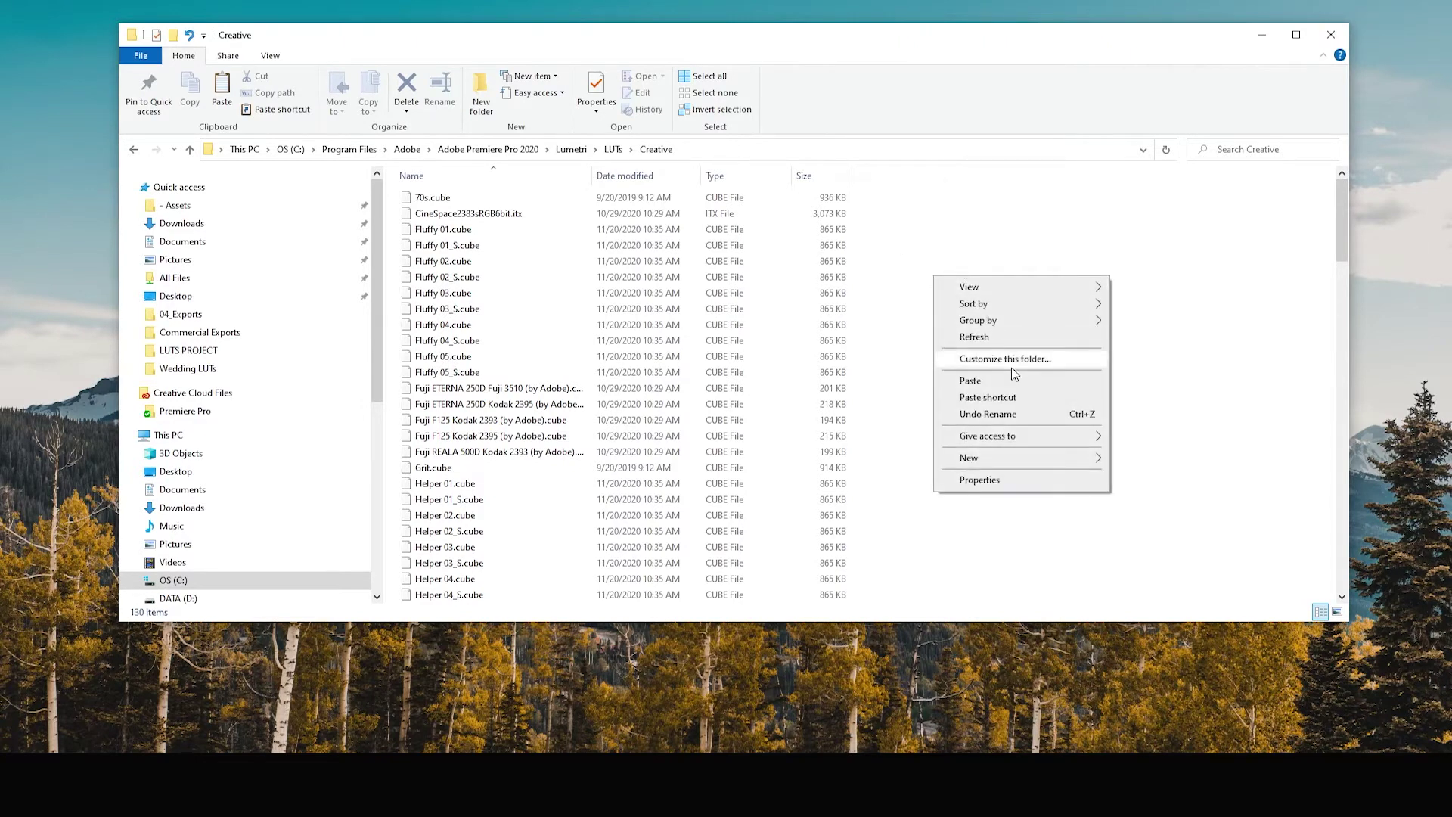
click(983, 379)
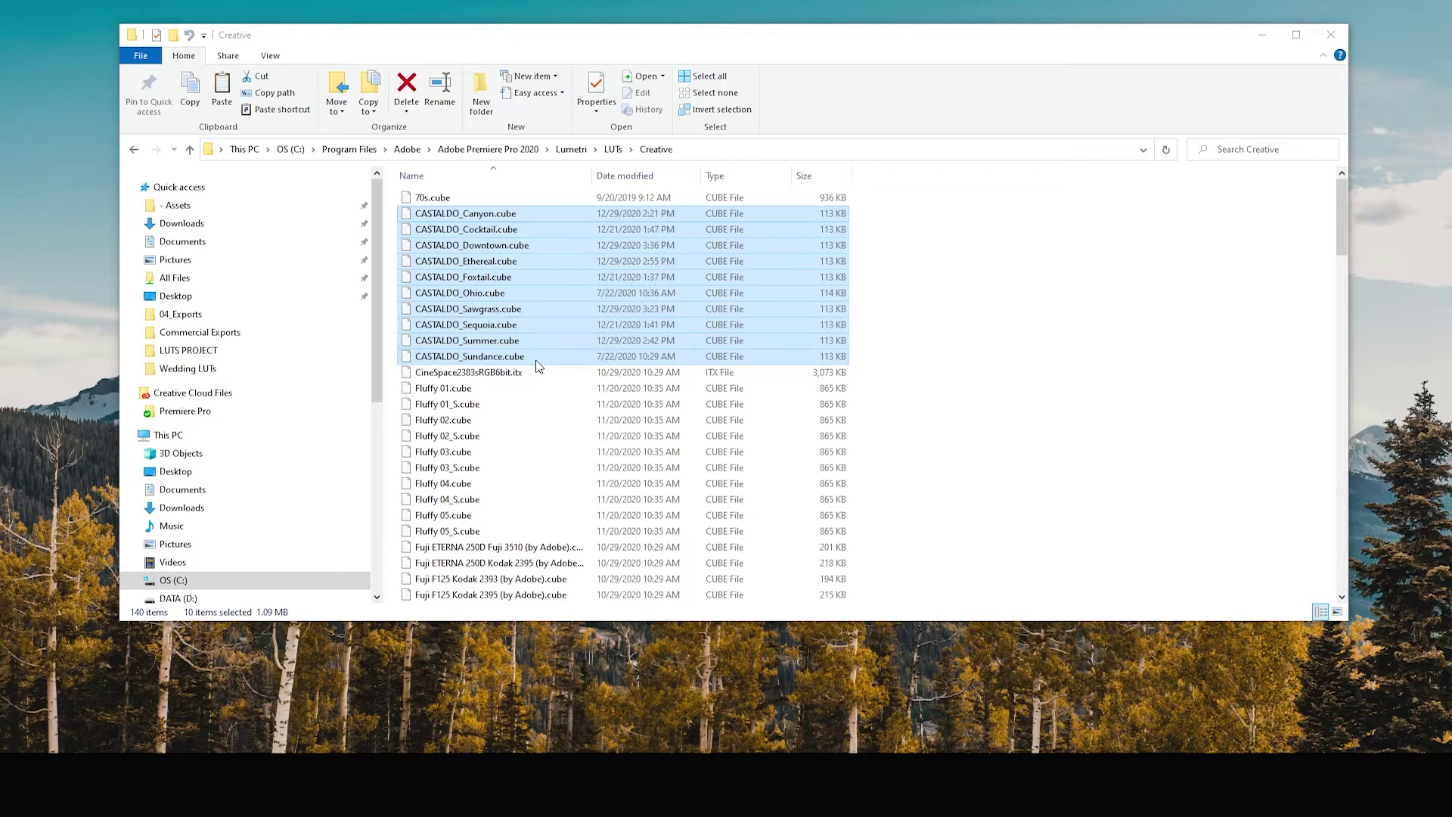
click(1050, 324)
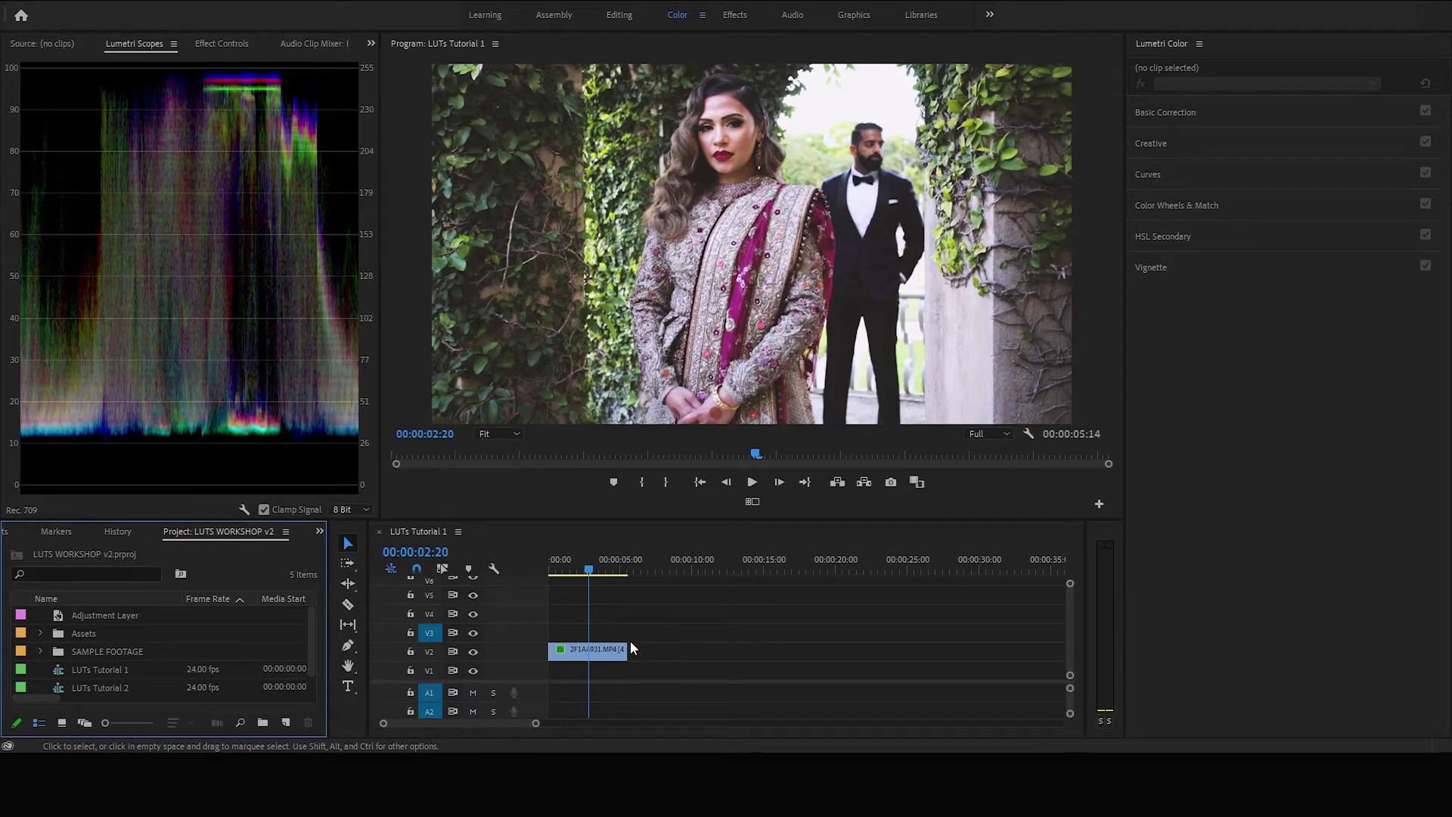
Step: Select 2F1A4931.MP4 and apply CASTALDO_Ethereal, then CASTALDO_Sequoia, as its Creative look
click(619, 655)
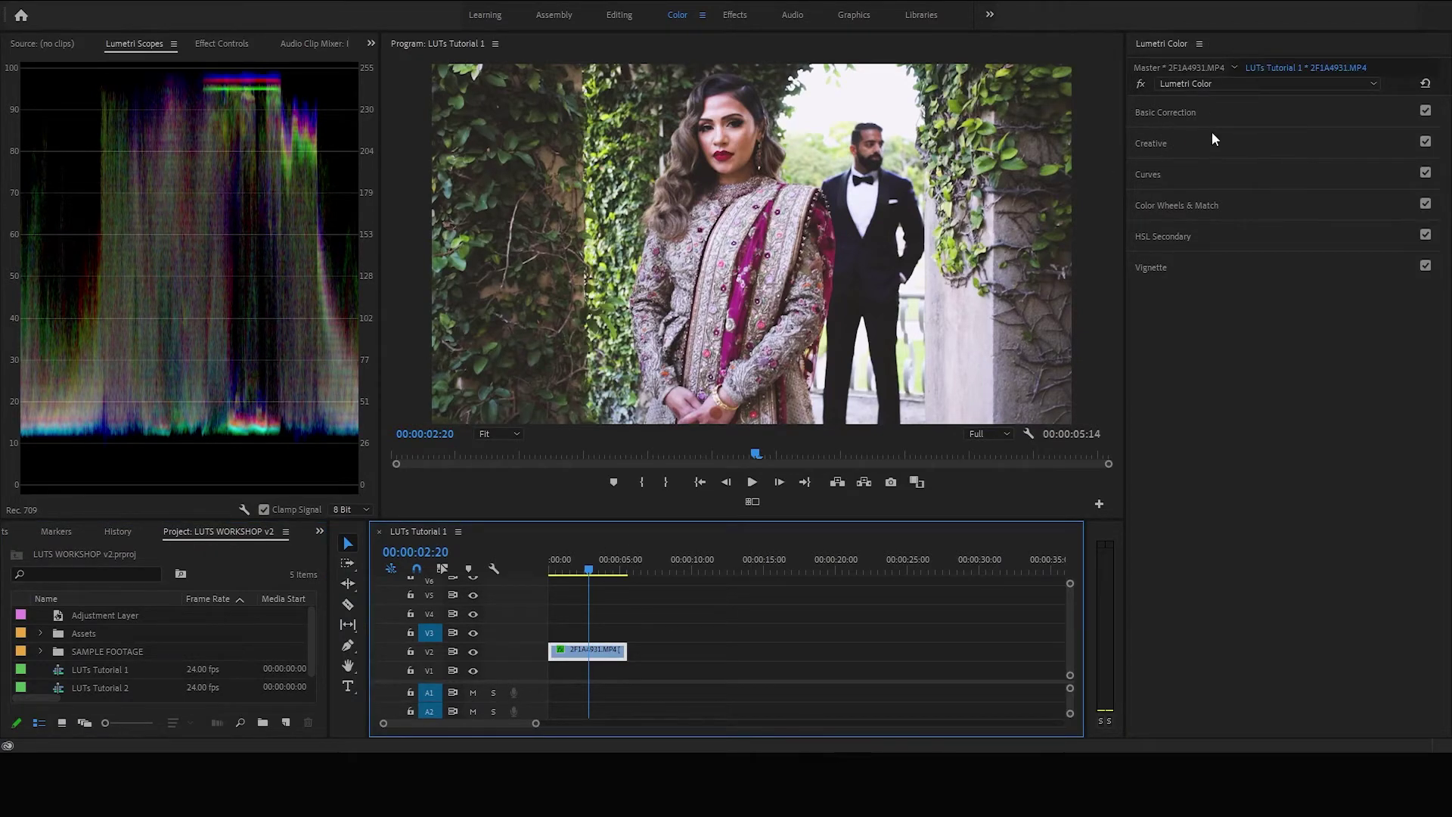
click(1169, 143)
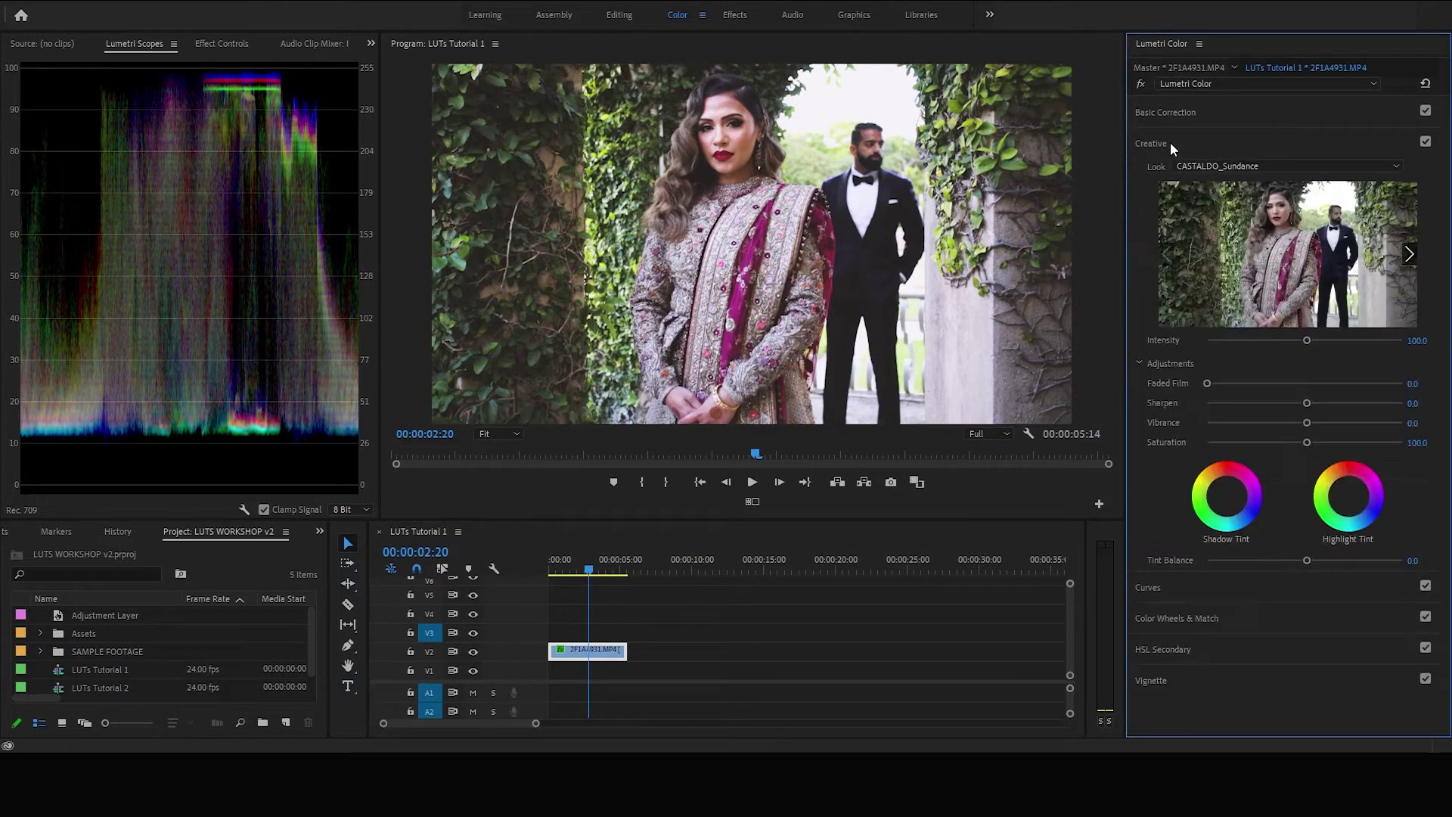
click(1237, 165)
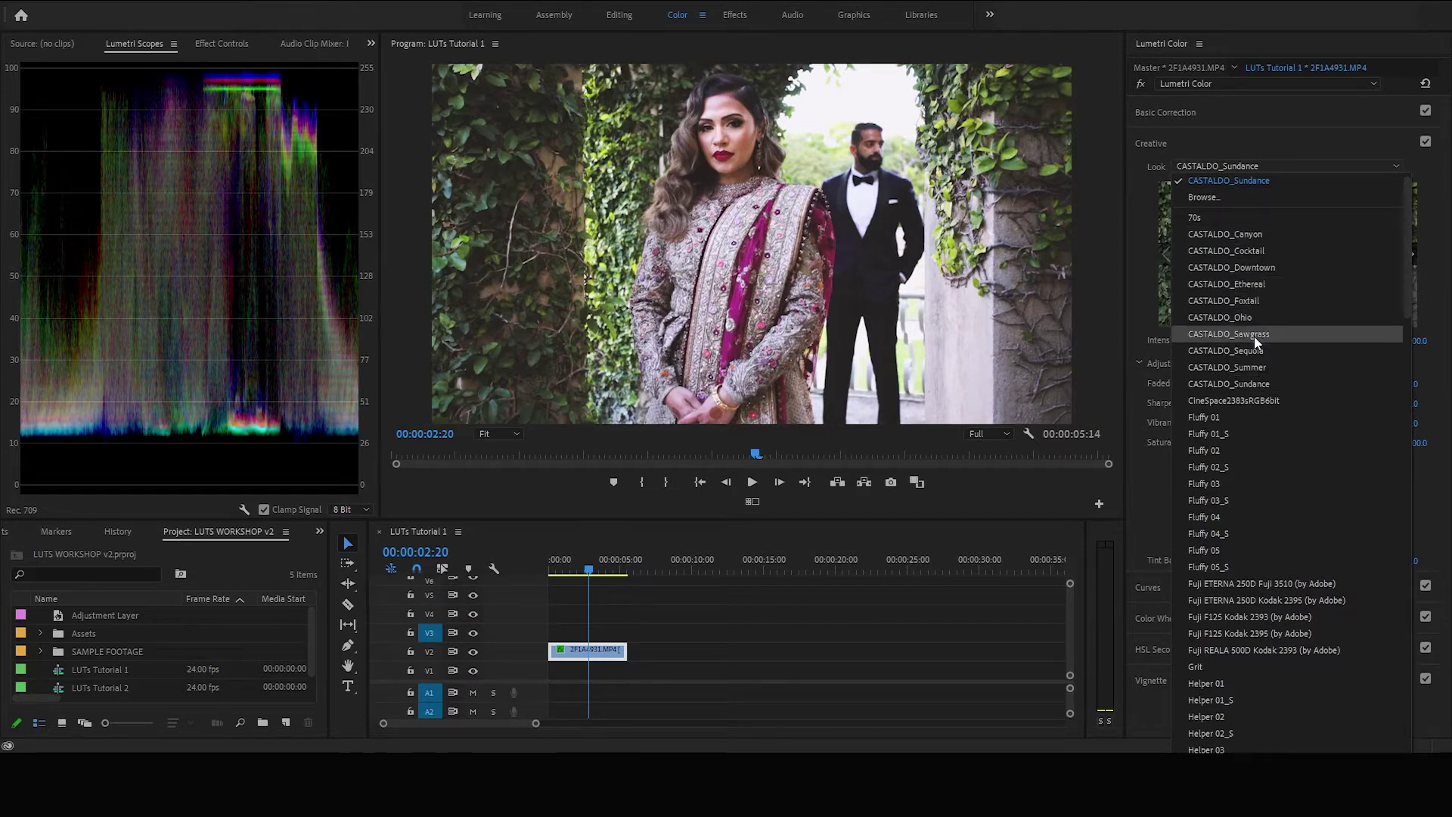
click(1251, 284)
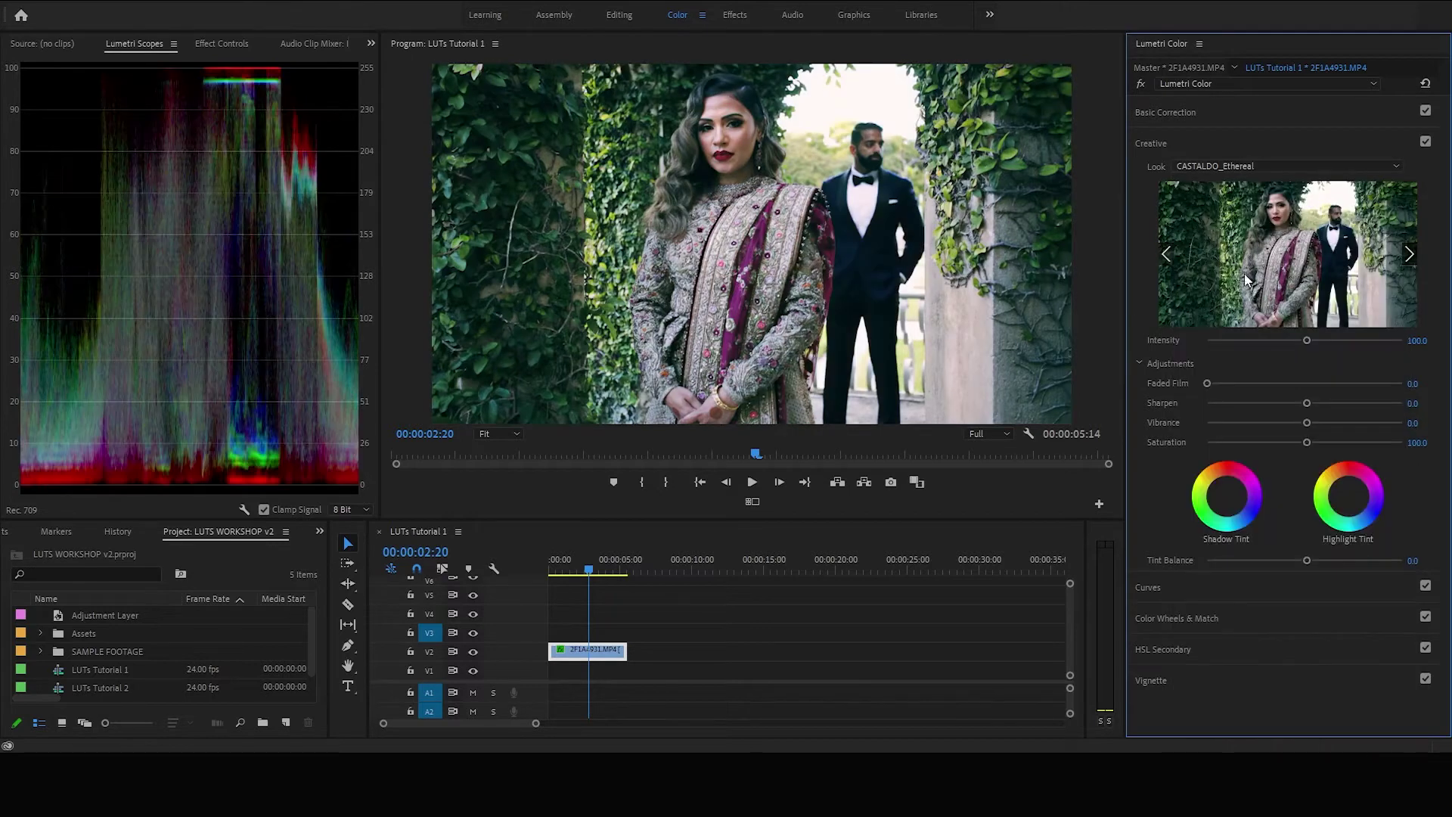
click(1278, 165)
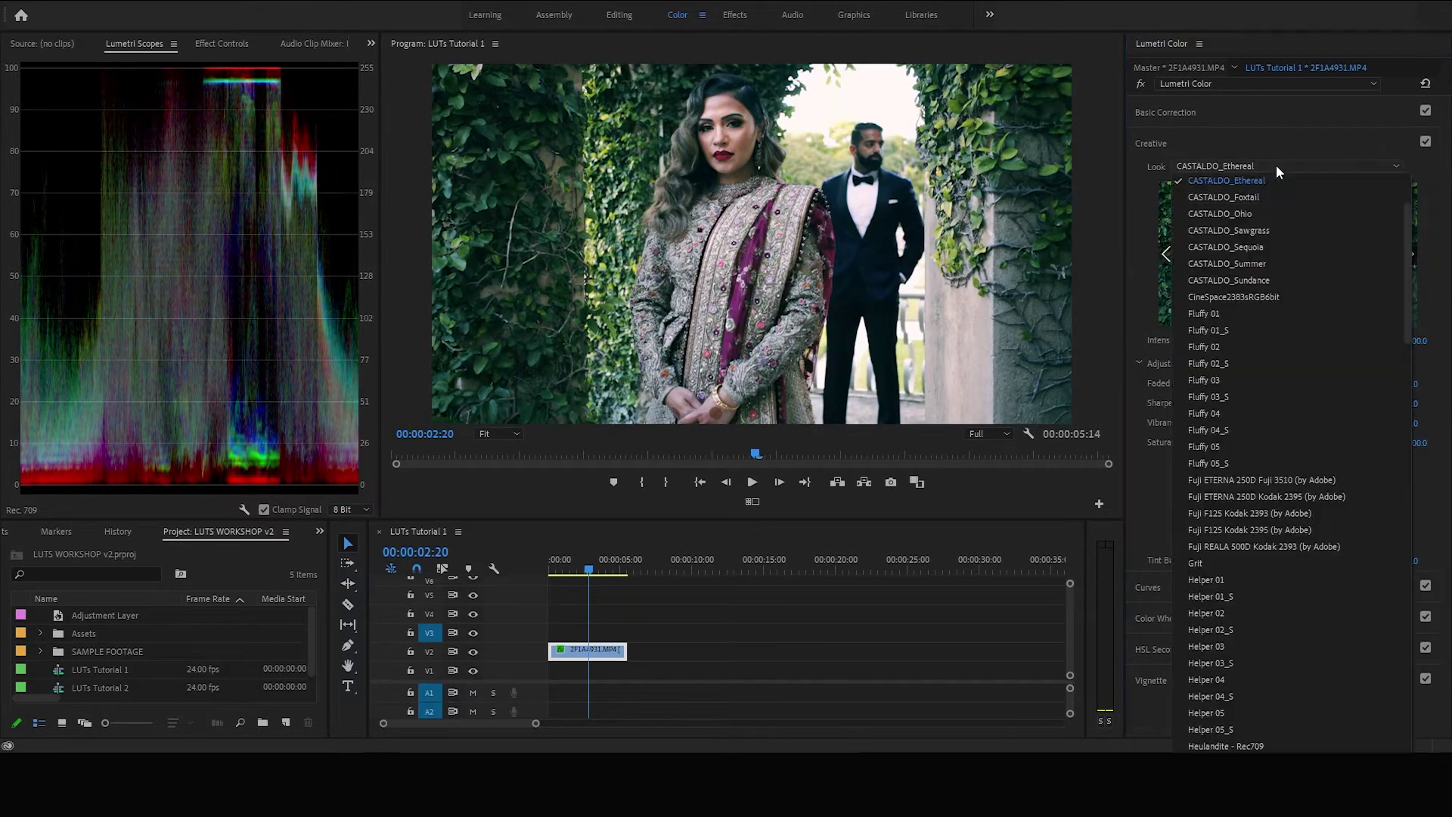
click(1246, 245)
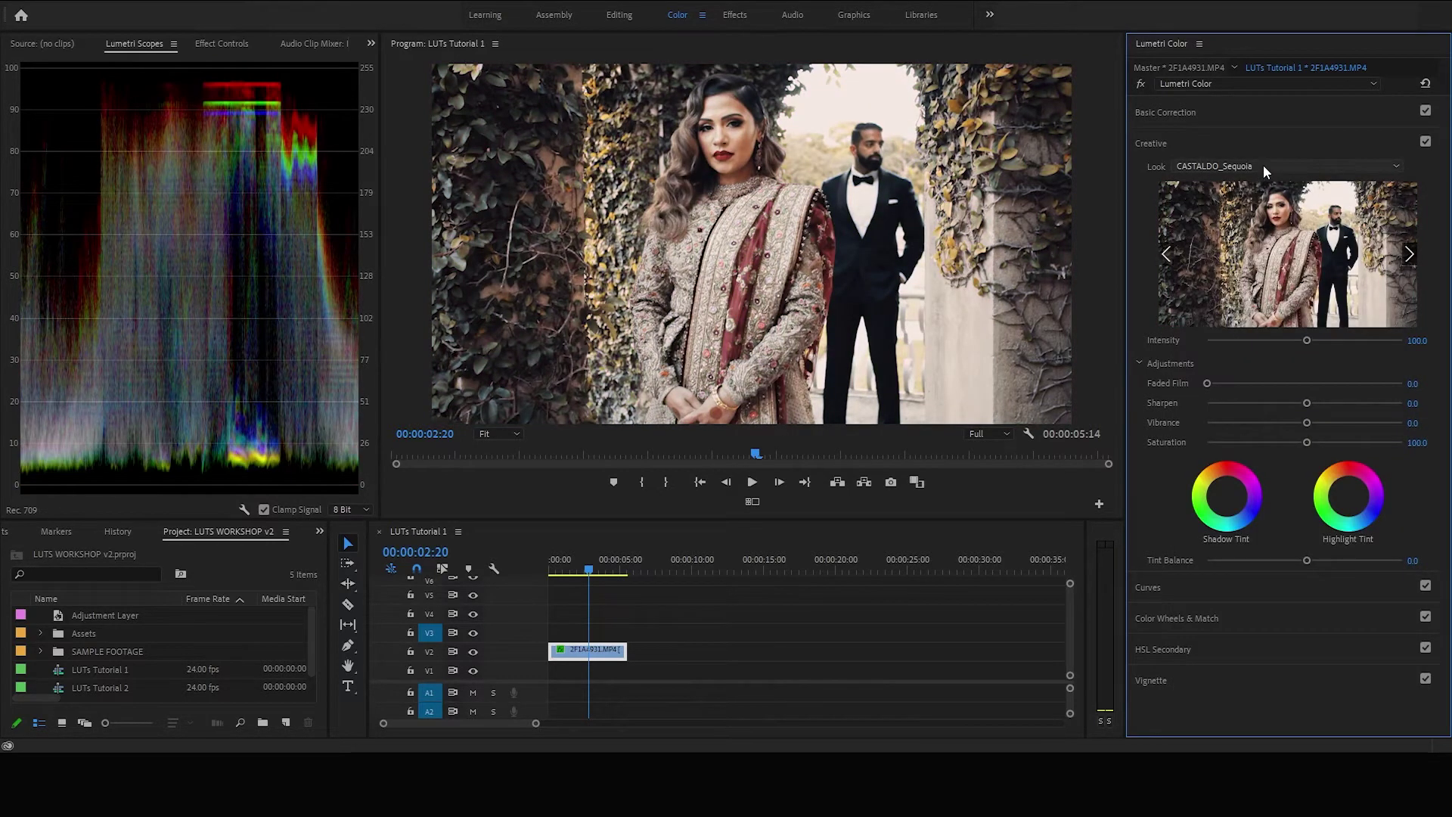
mouse_move(602, 569)
mouse_down()
mouse_move(564, 575)
mouse_move(596, 573)
mouse_up()
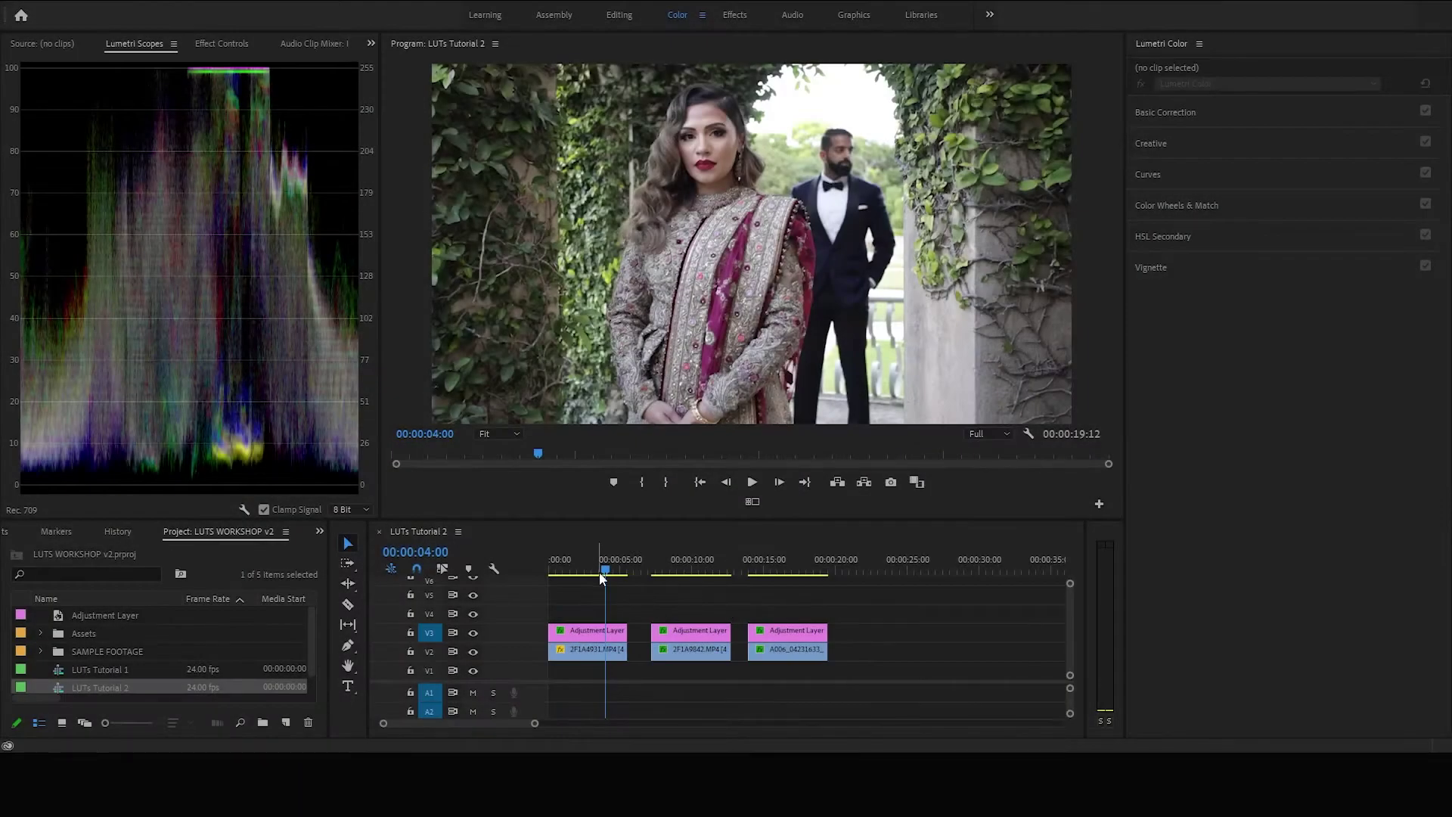
mouse_move(595, 562)
mouse_down()
mouse_move(574, 568)
mouse_move(593, 565)
mouse_up()
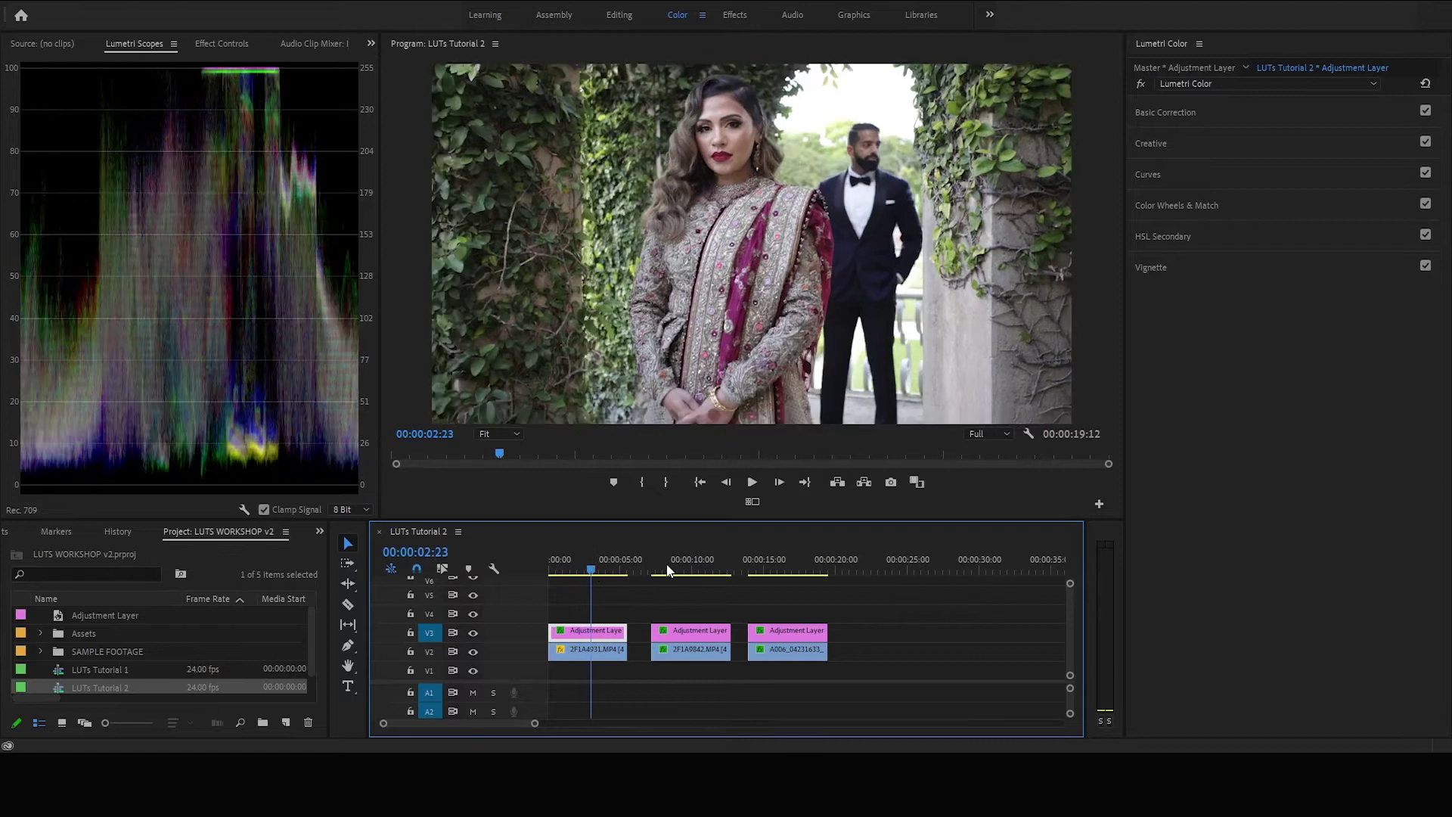
drag(684, 564, 793, 571)
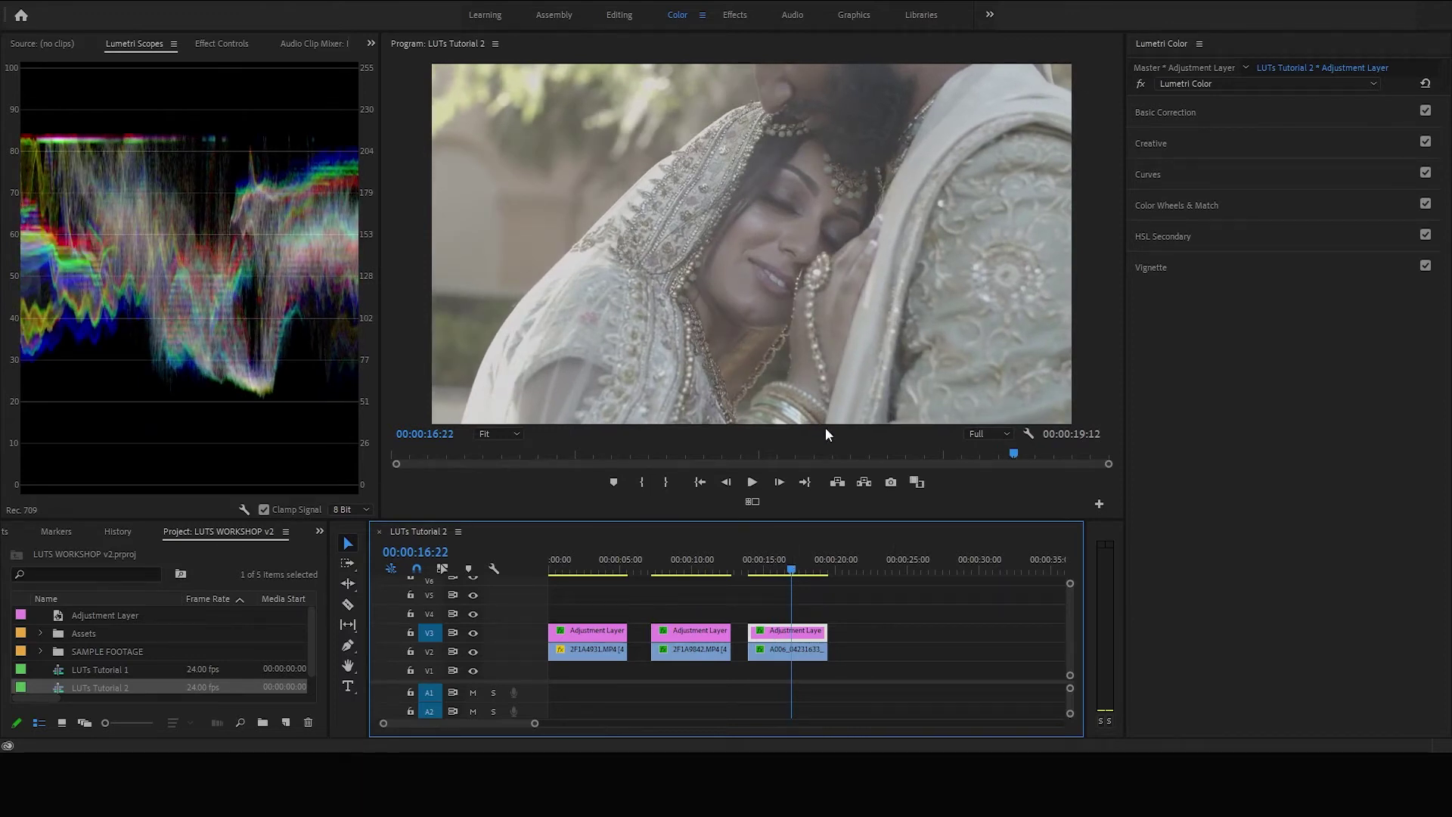
mouse_move(599, 569)
mouse_down()
mouse_move(570, 576)
mouse_move(596, 570)
mouse_up()
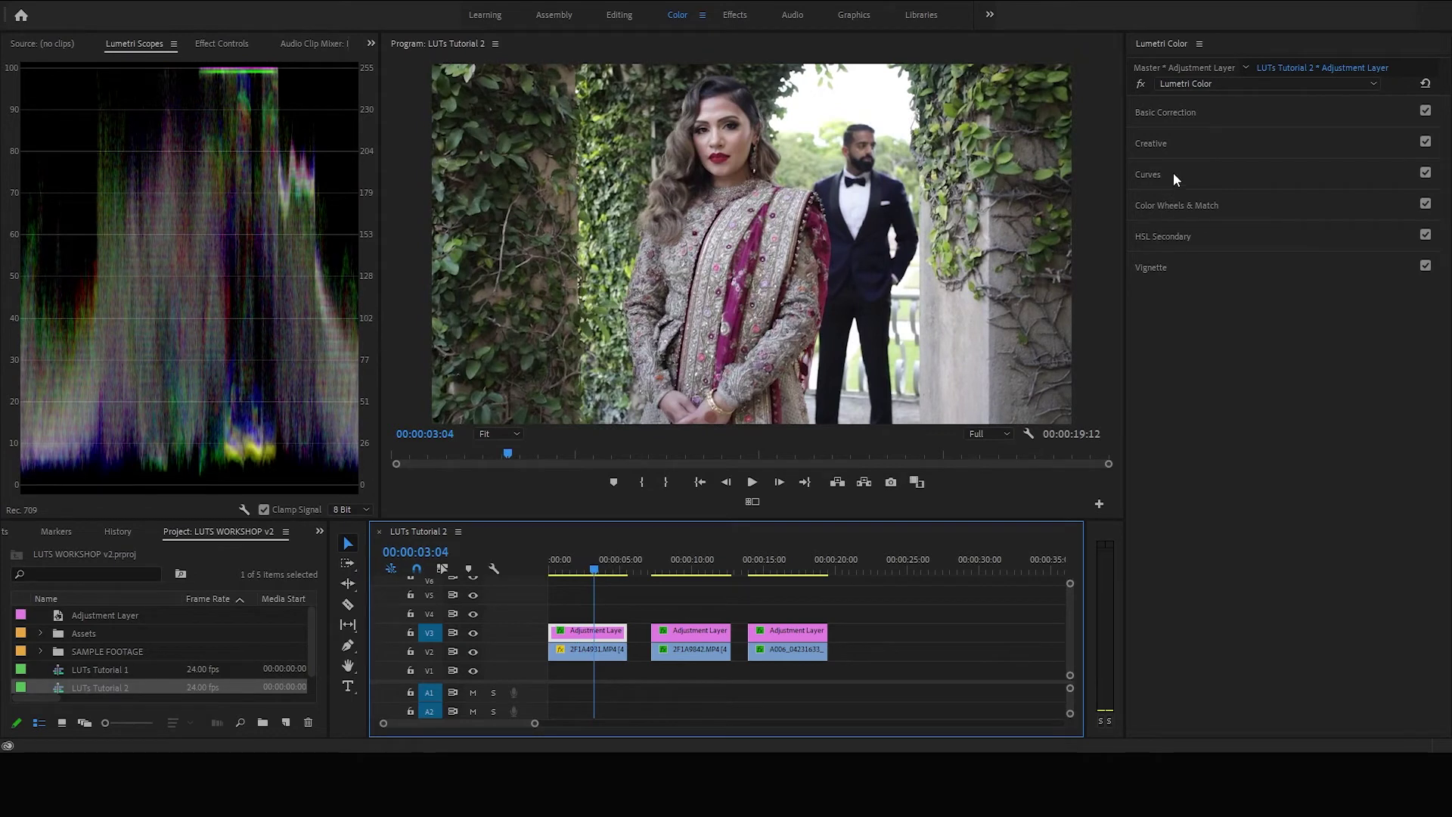
Step: Choose CASTALDO_Downtown as the first adjustment layer's Creative look and return near the sequence start
click(1191, 144)
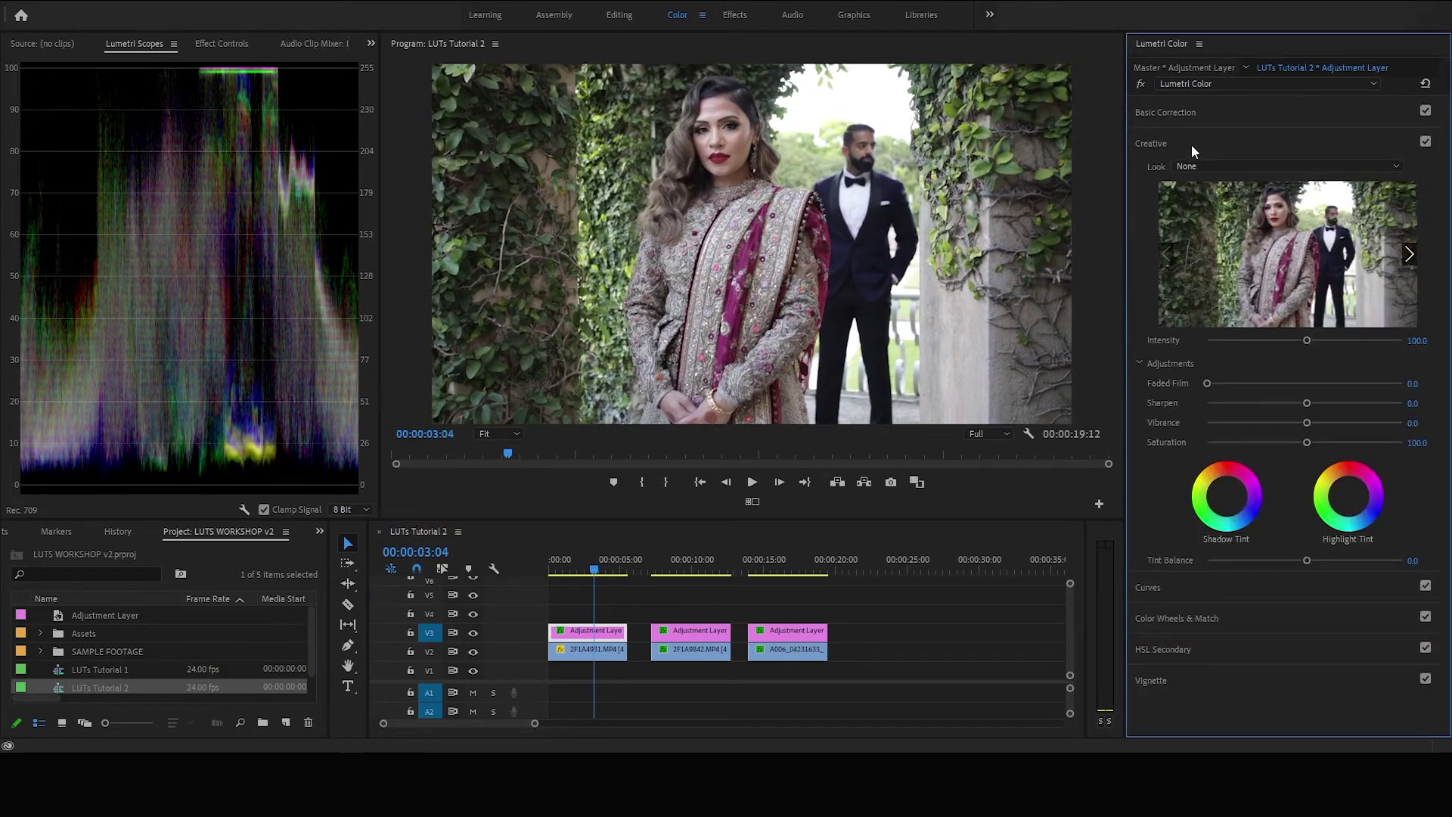
click(1225, 168)
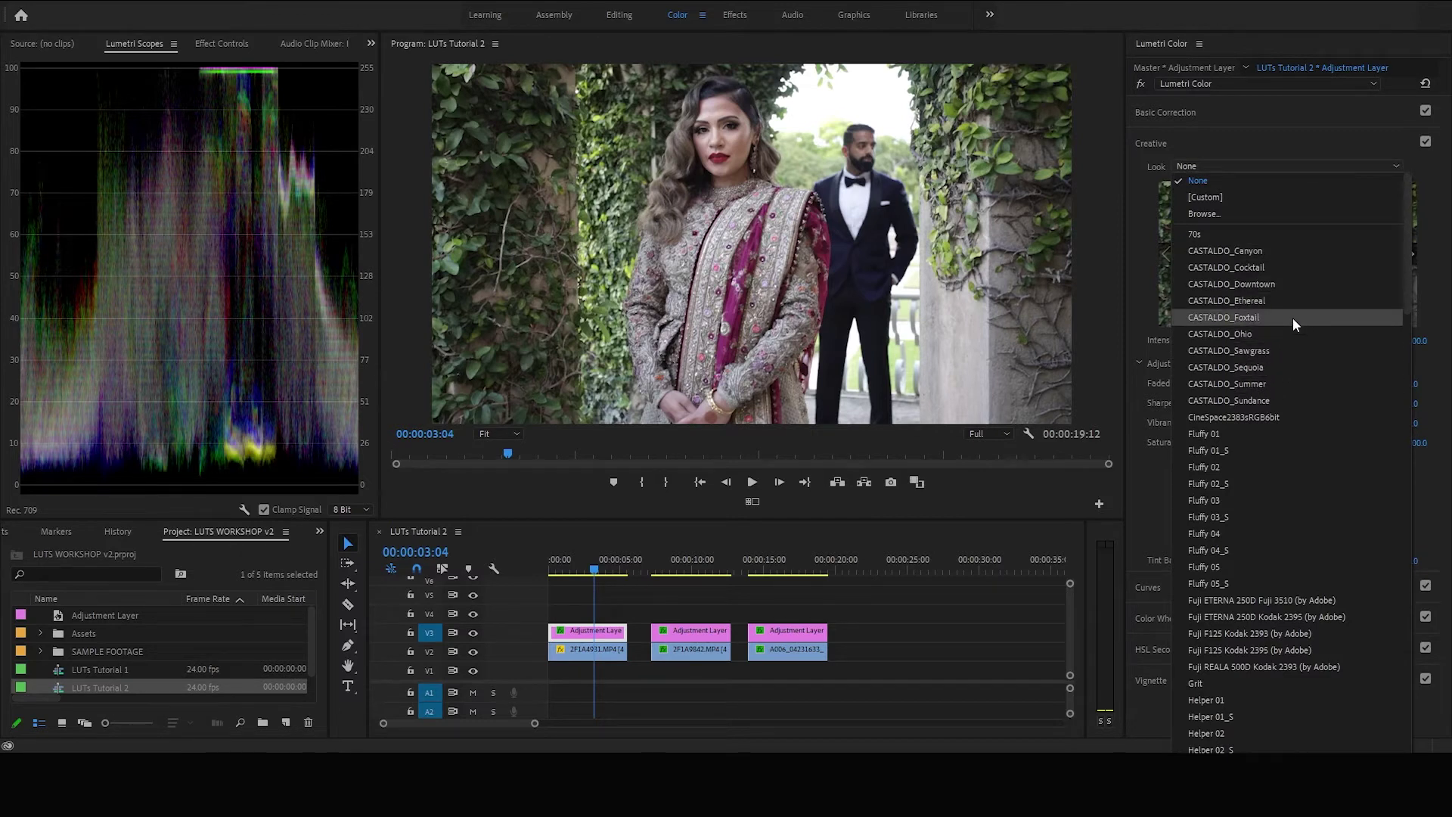
click(1260, 283)
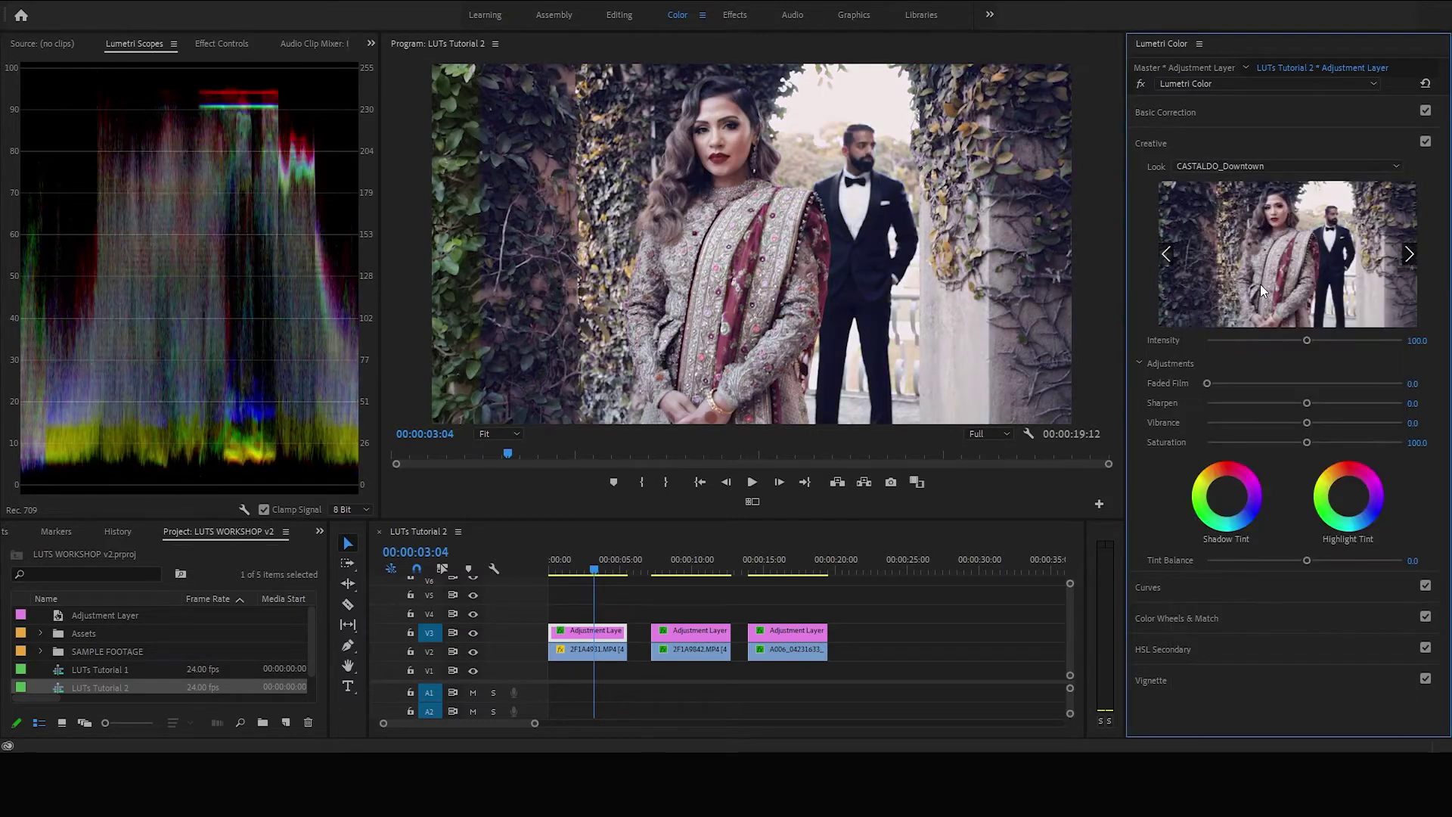
drag(596, 572, 676, 570)
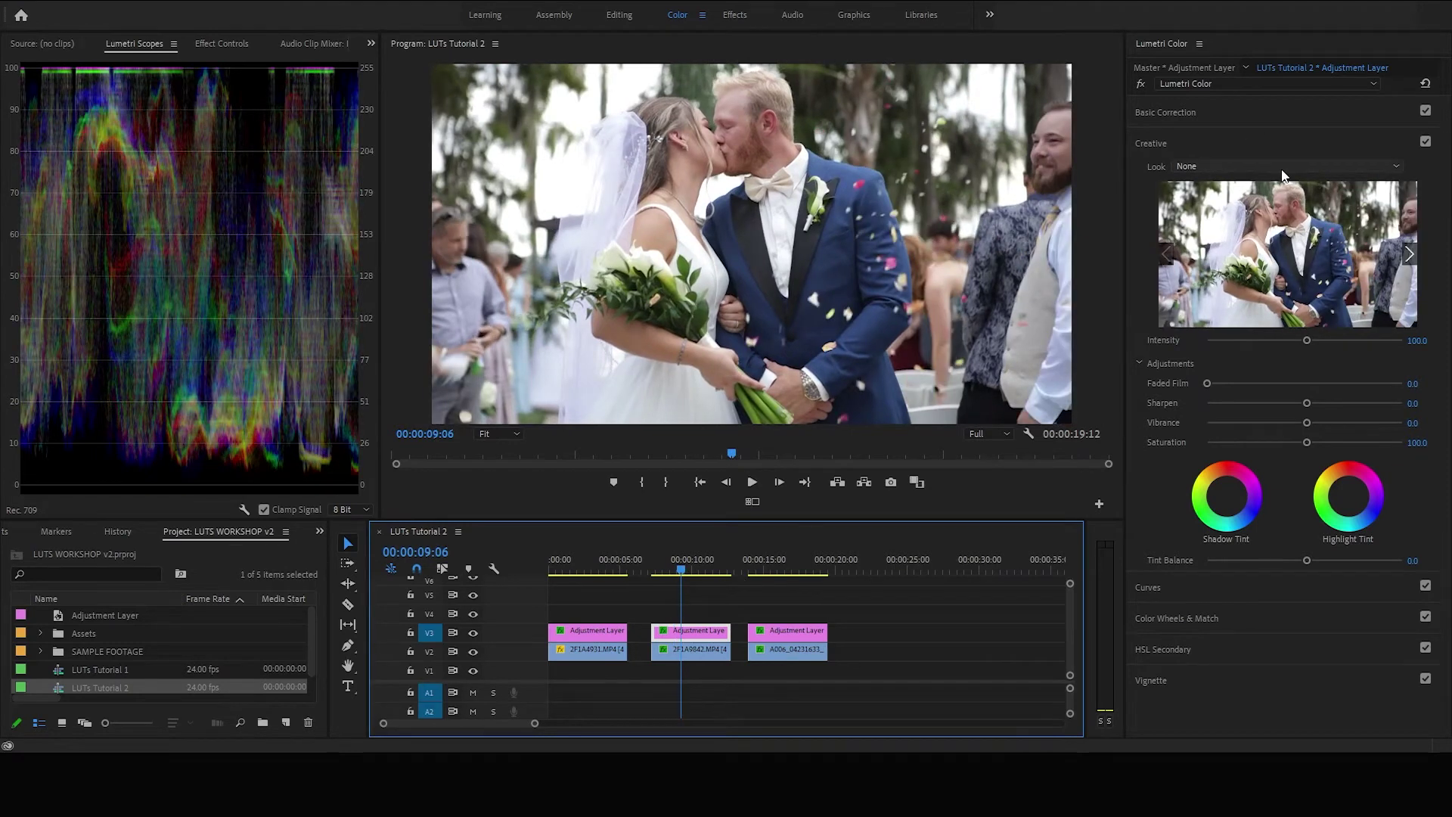
Step: Apply the CASTALDO_Canyon look to the kiss clip's adjustment layer
click(1282, 169)
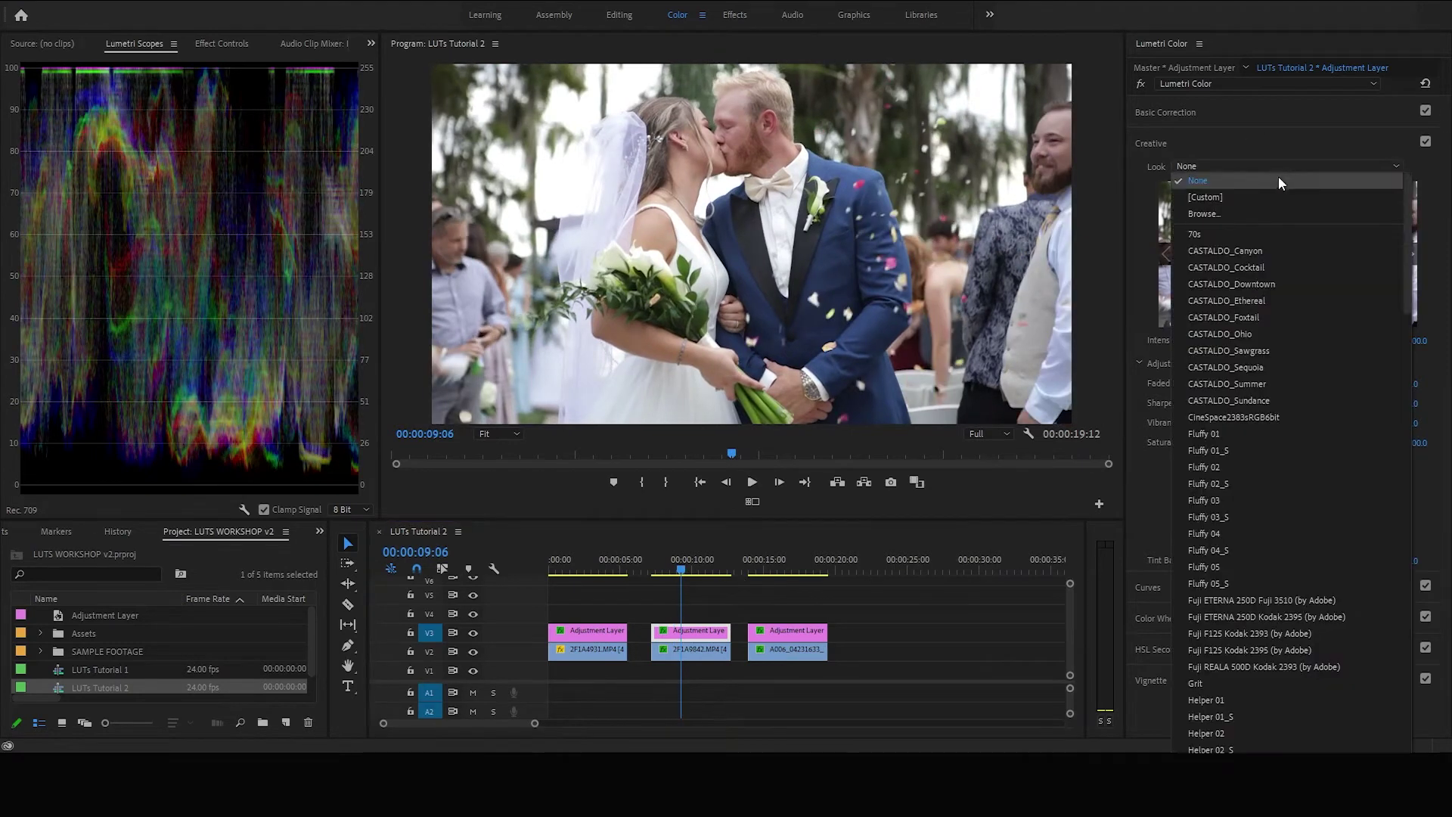
click(1263, 250)
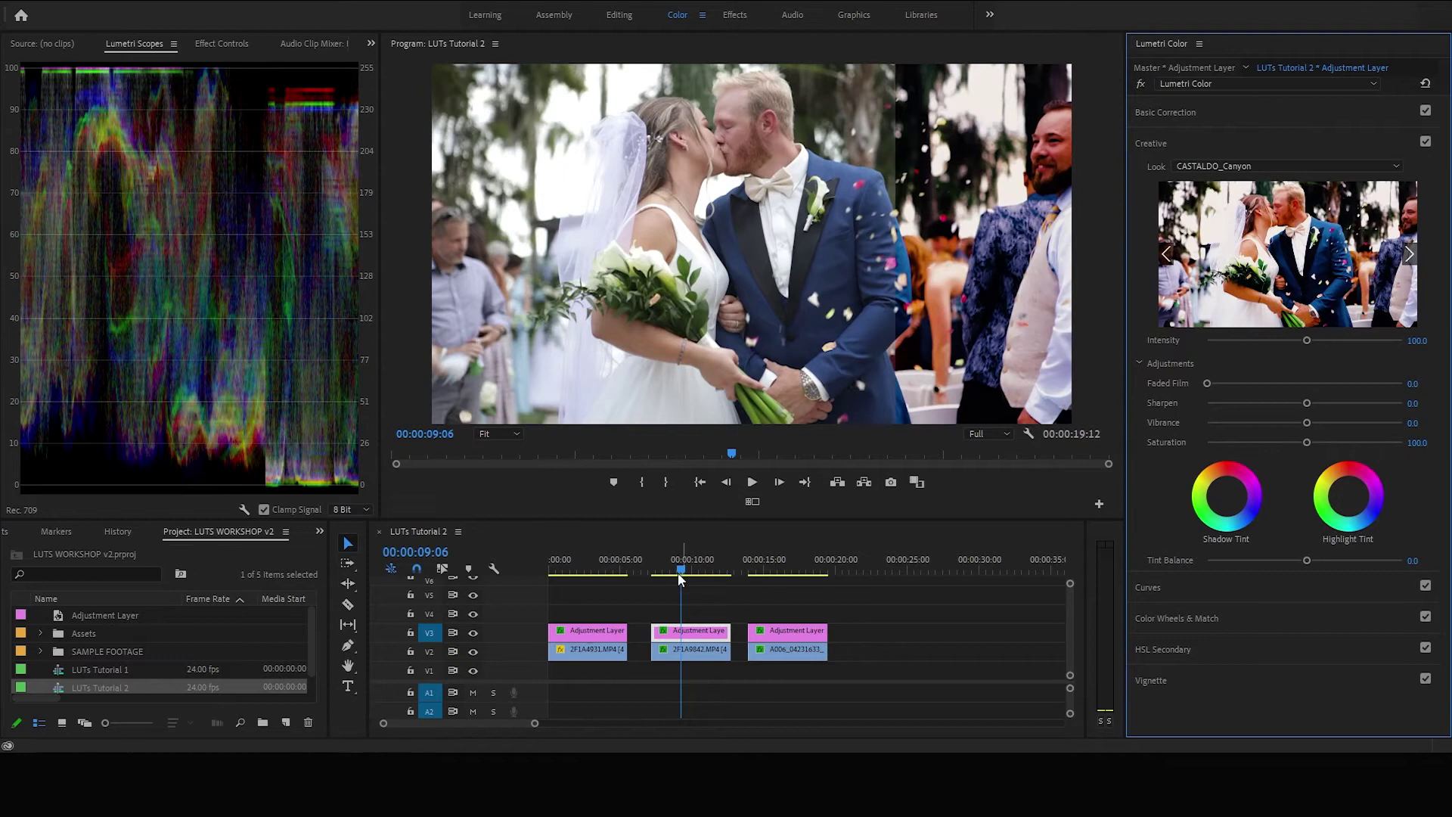
drag(678, 579, 700, 576)
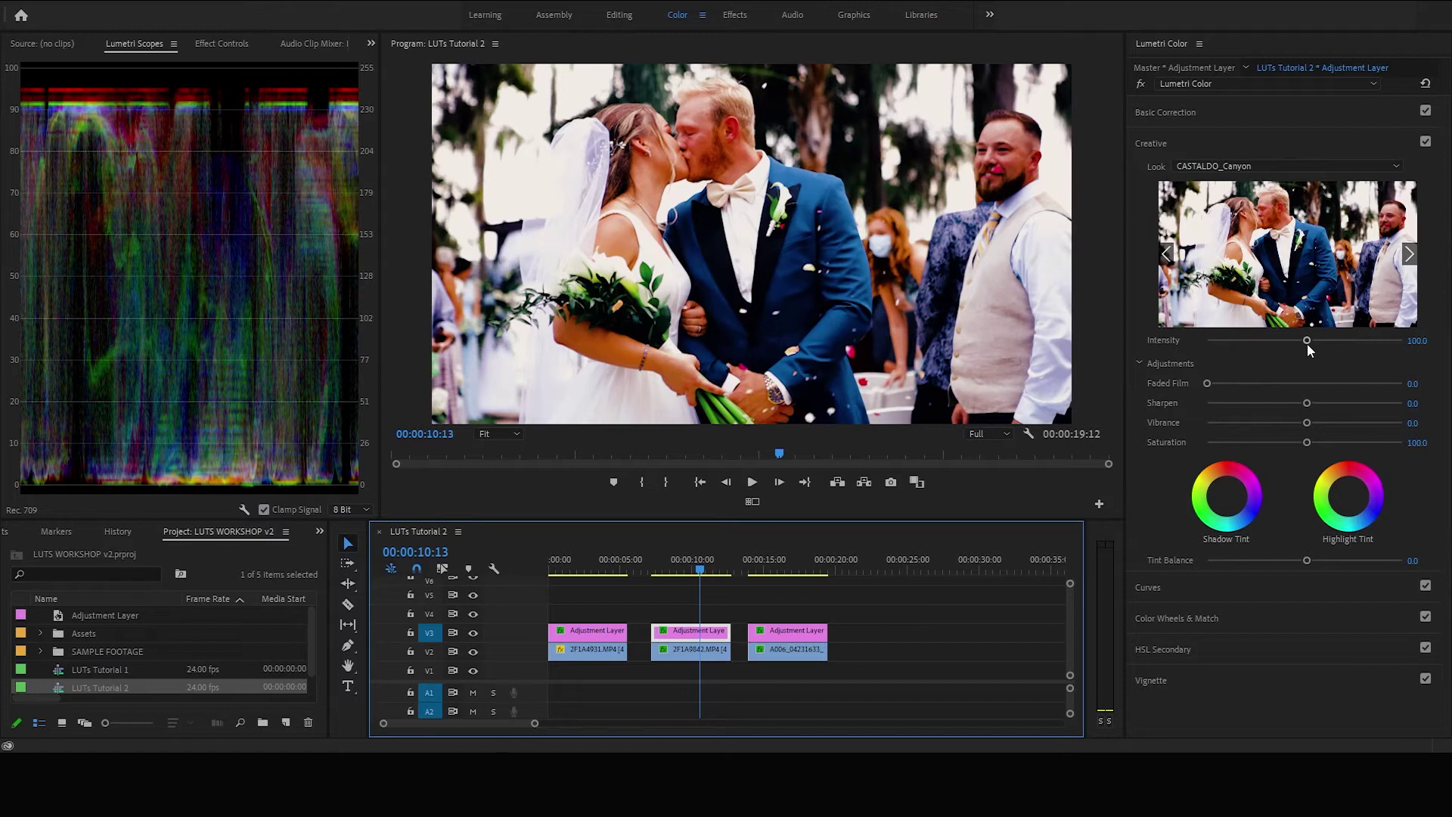
Step: Lower the Canyon look intensity and scrub through the kiss clip to review it
drag(1306, 344, 1264, 350)
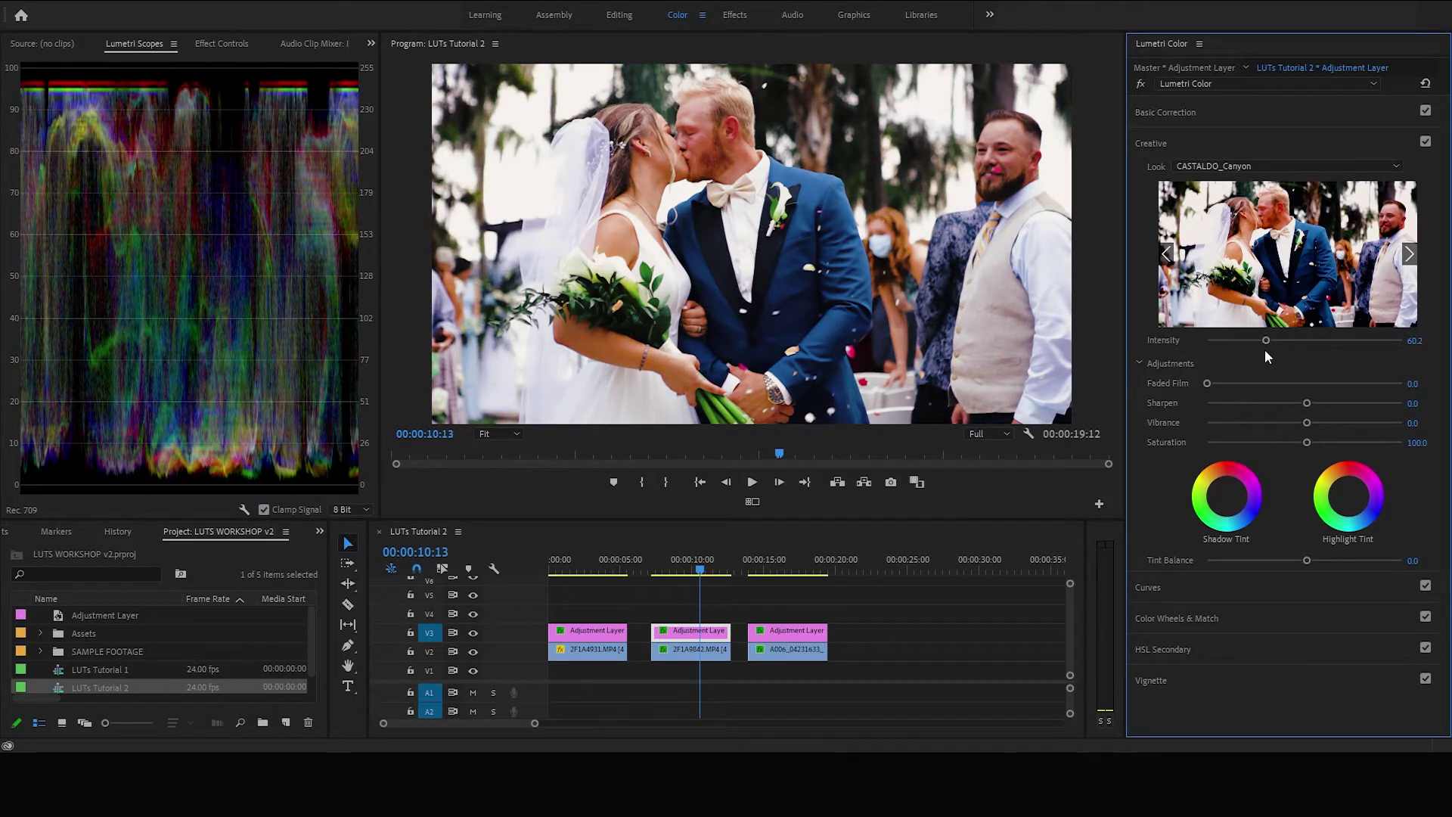
mouse_move(697, 564)
mouse_down()
mouse_move(675, 572)
mouse_move(704, 568)
mouse_up()
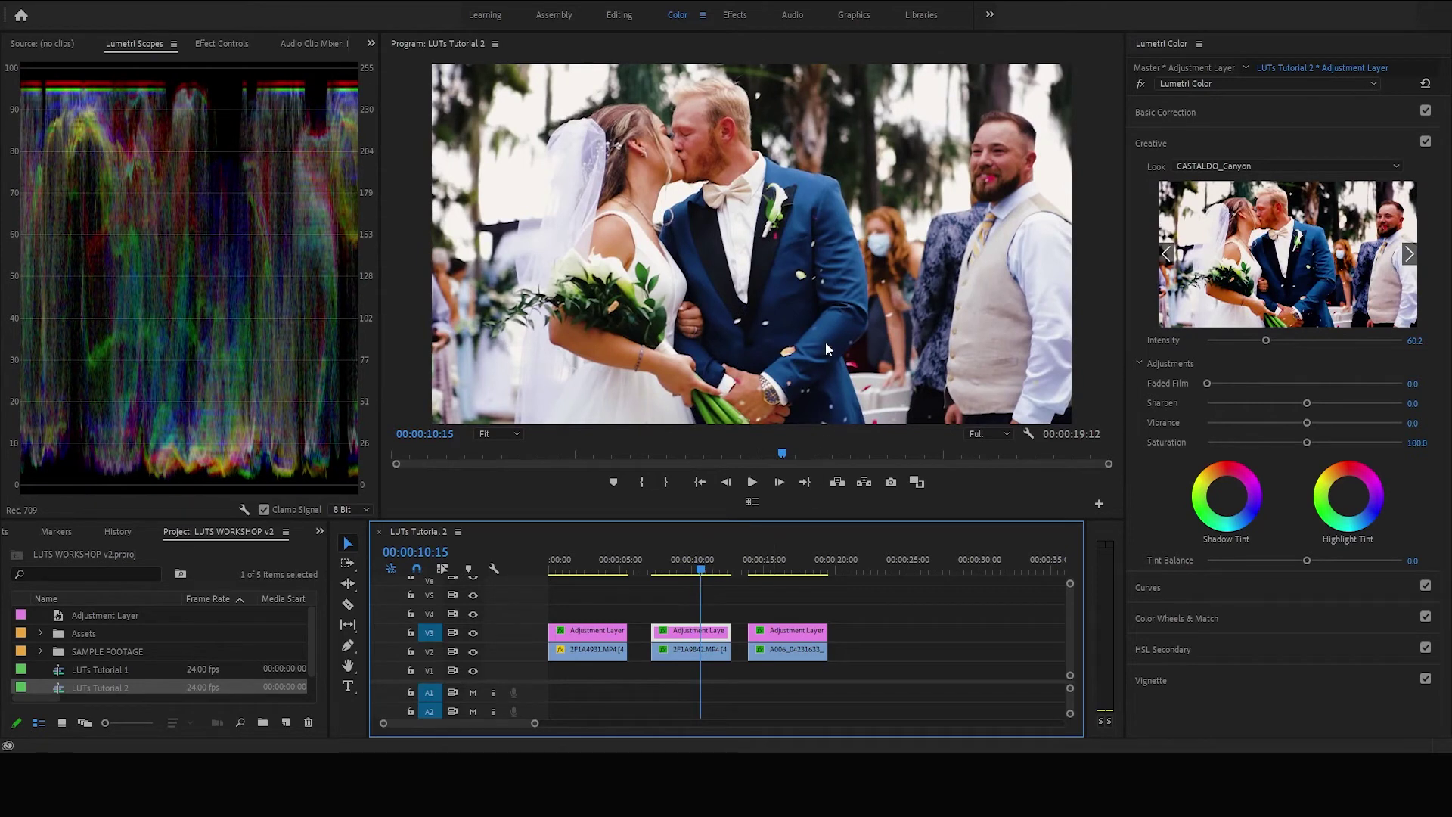
click(691, 568)
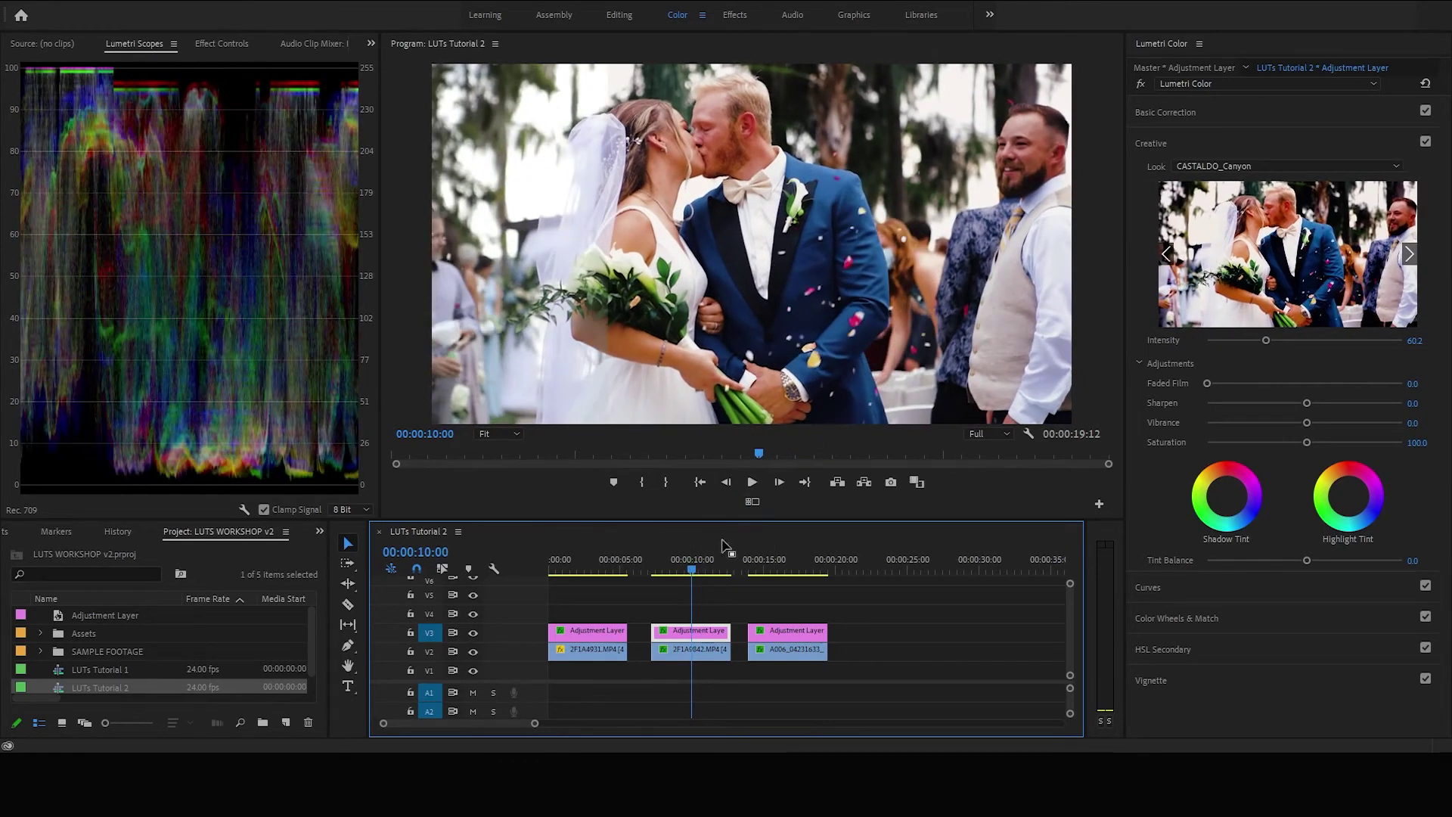
drag(694, 576, 765, 560)
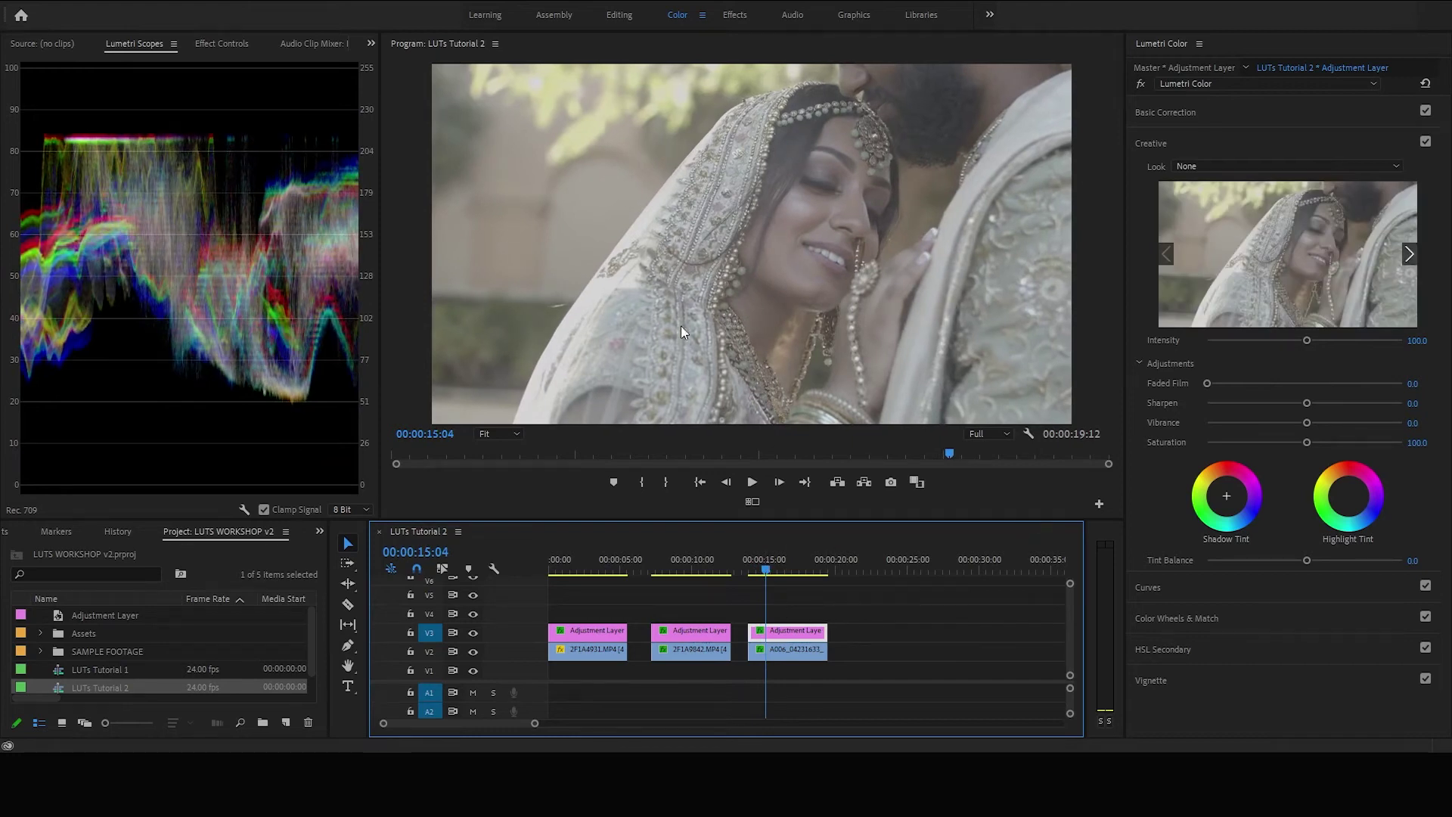
Step: Apply CASTALDO_Cocktail to the third adjustment layer and scrub through the clip to preview
click(1305, 165)
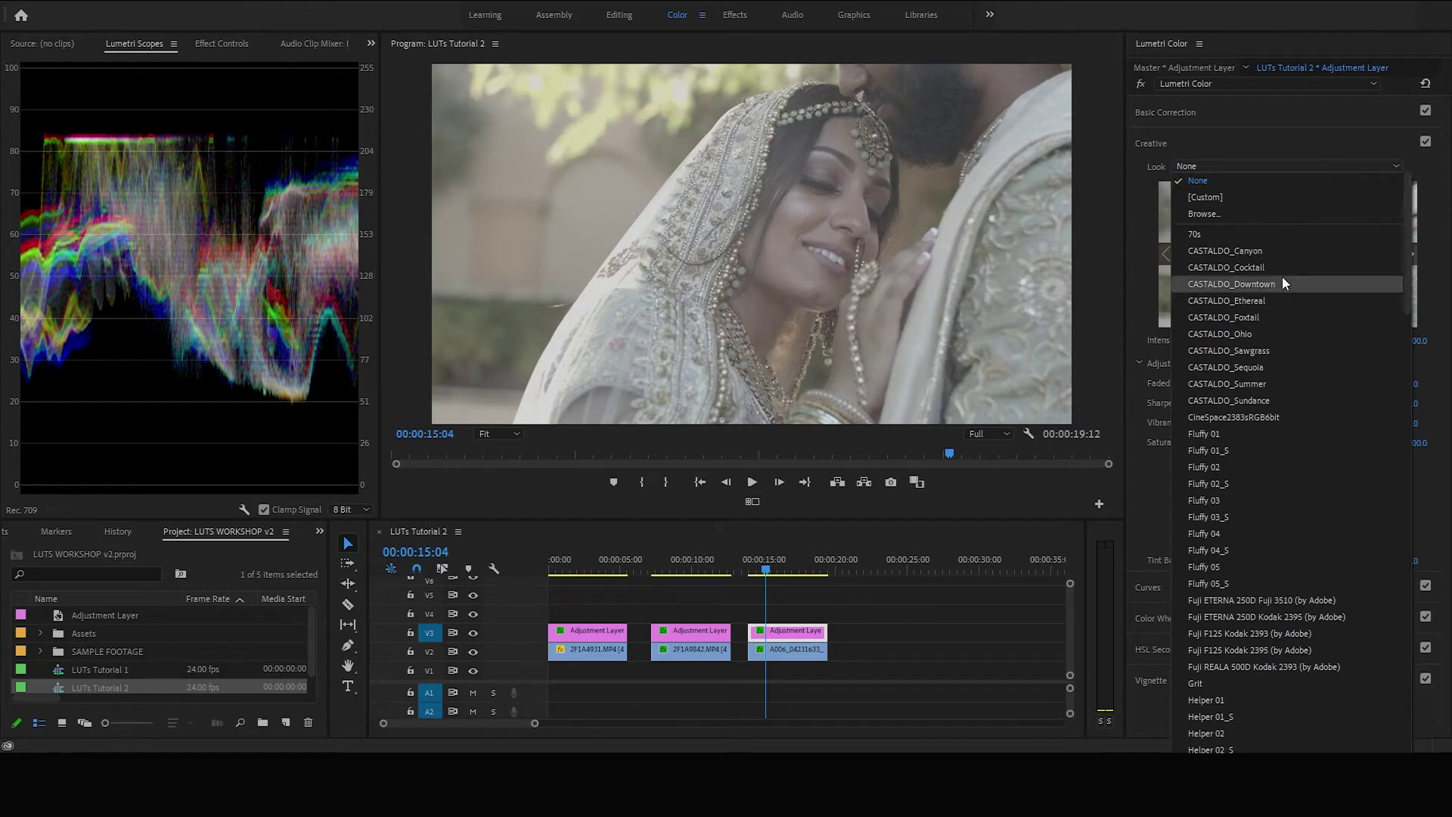
click(1217, 266)
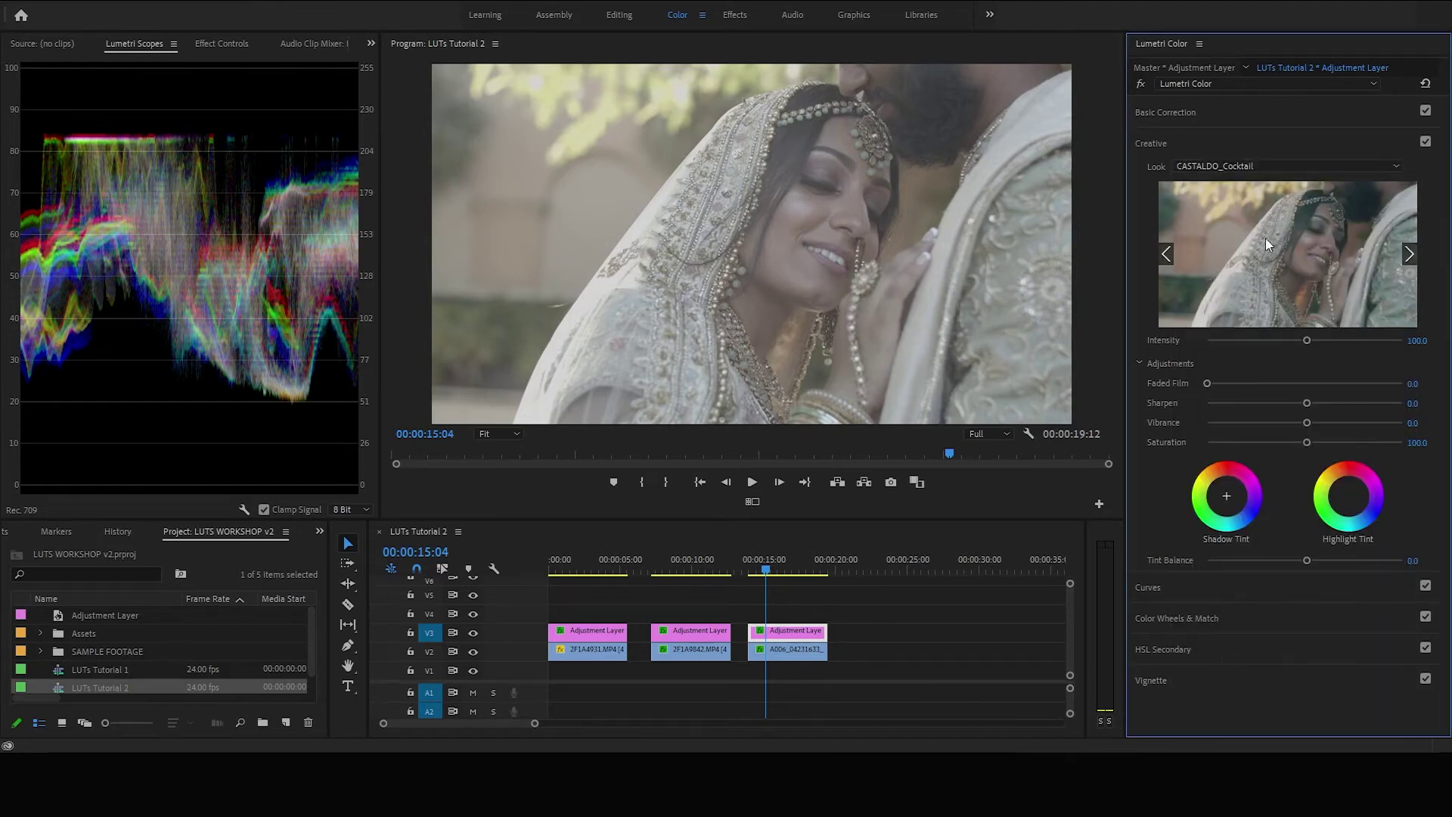
drag(766, 568, 802, 571)
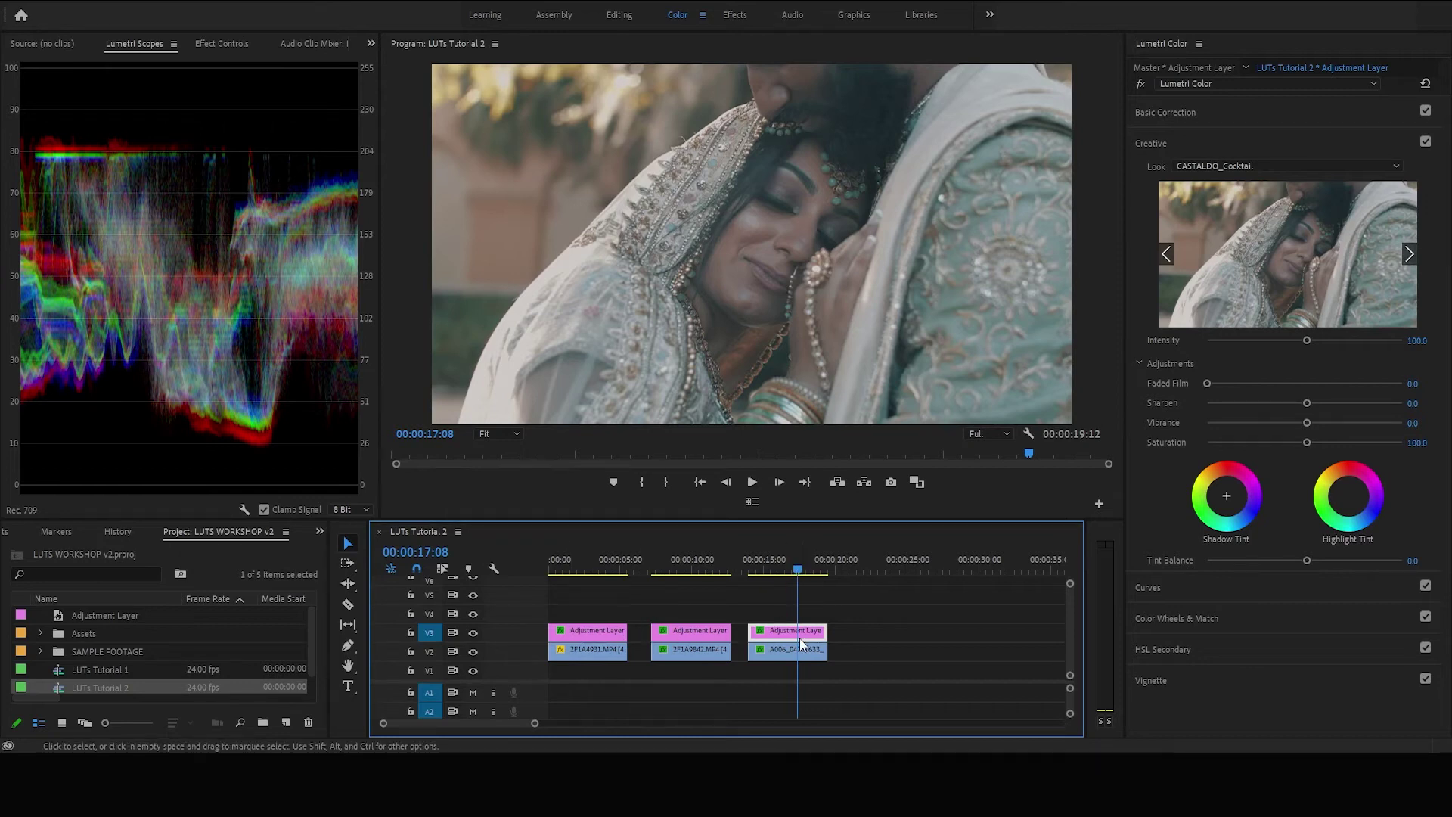
click(808, 654)
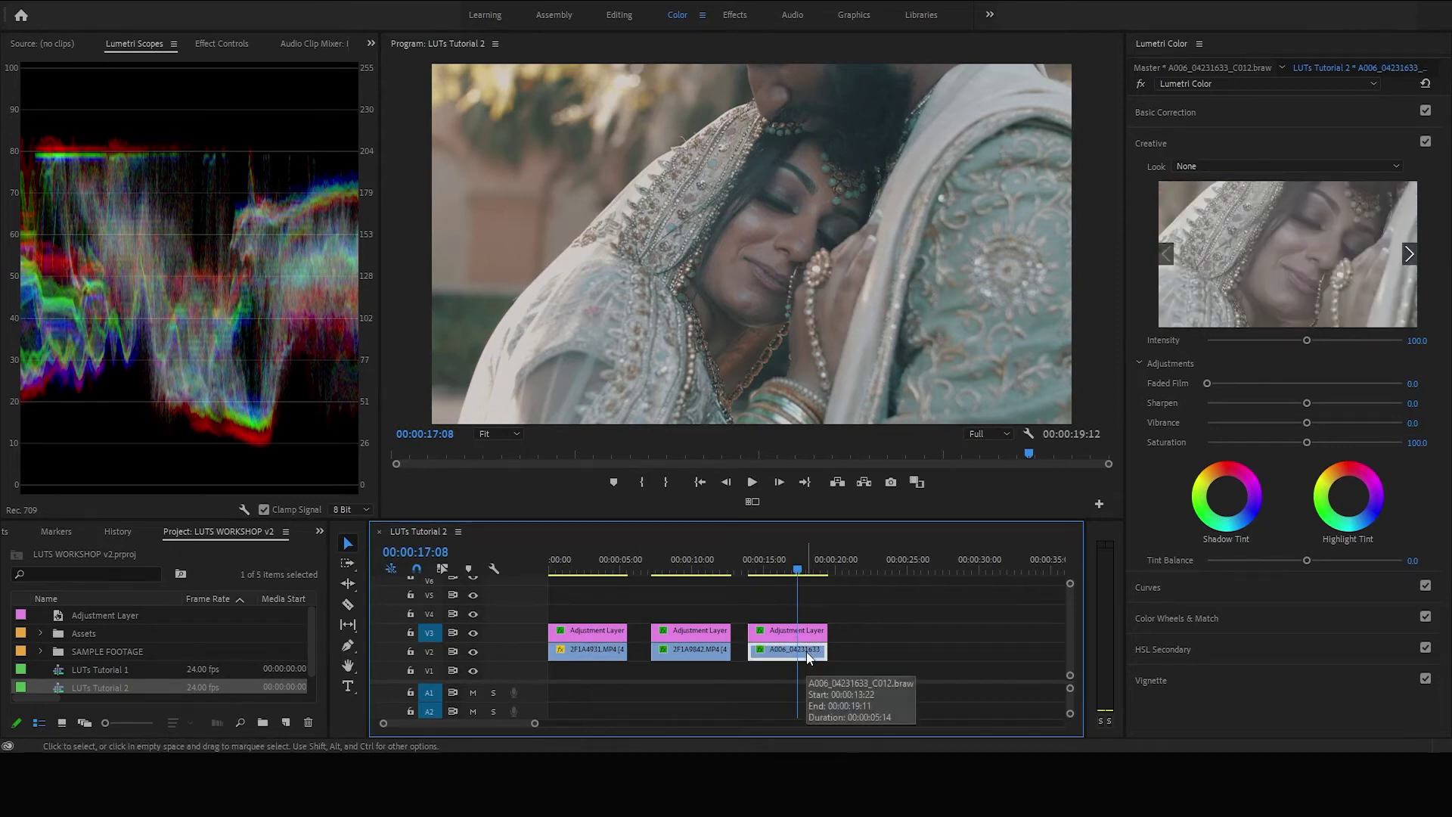
click(814, 635)
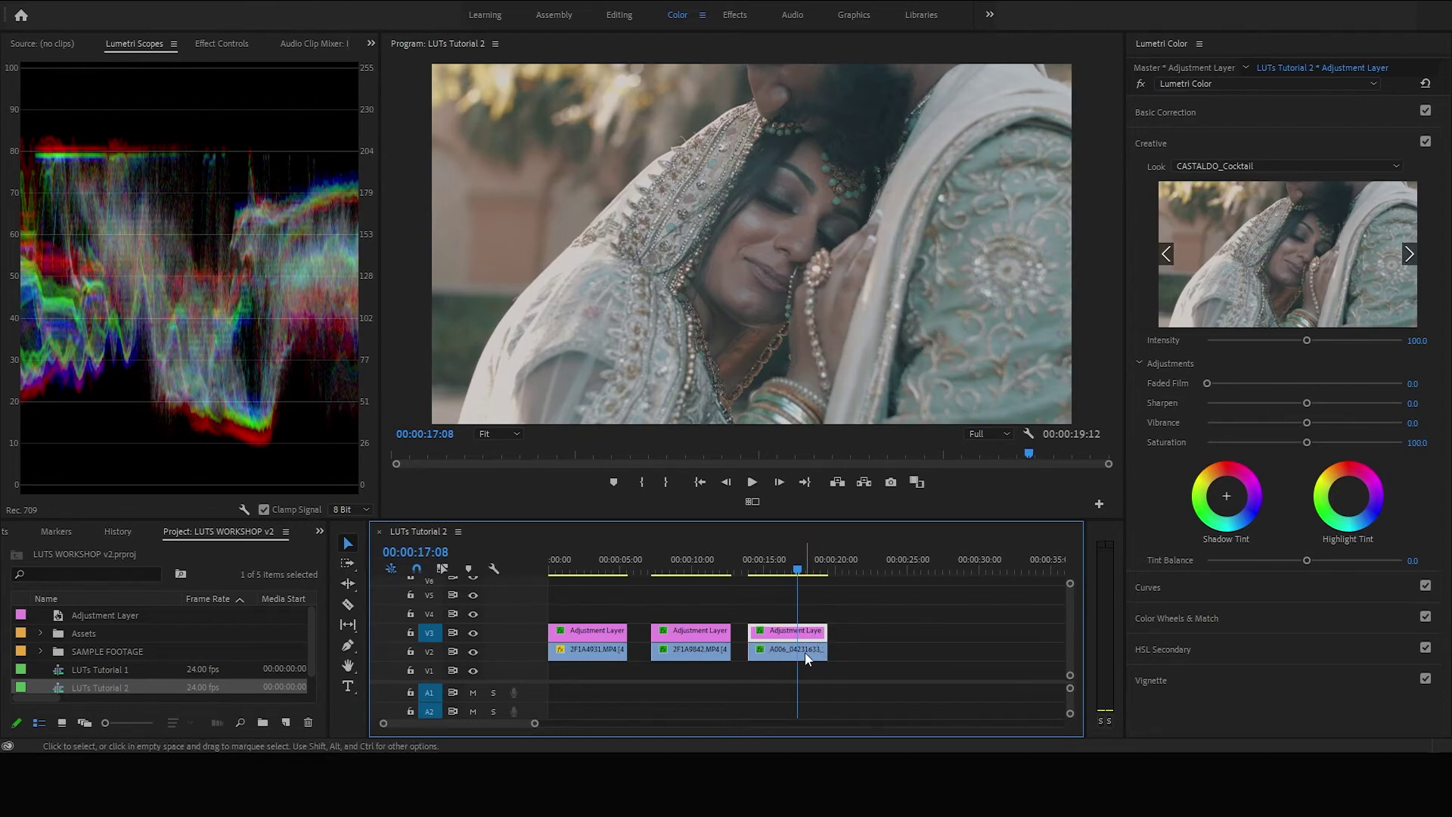
Step: On the A006 clip, pull the RGB curve's shadows down and lift its highlights
click(805, 655)
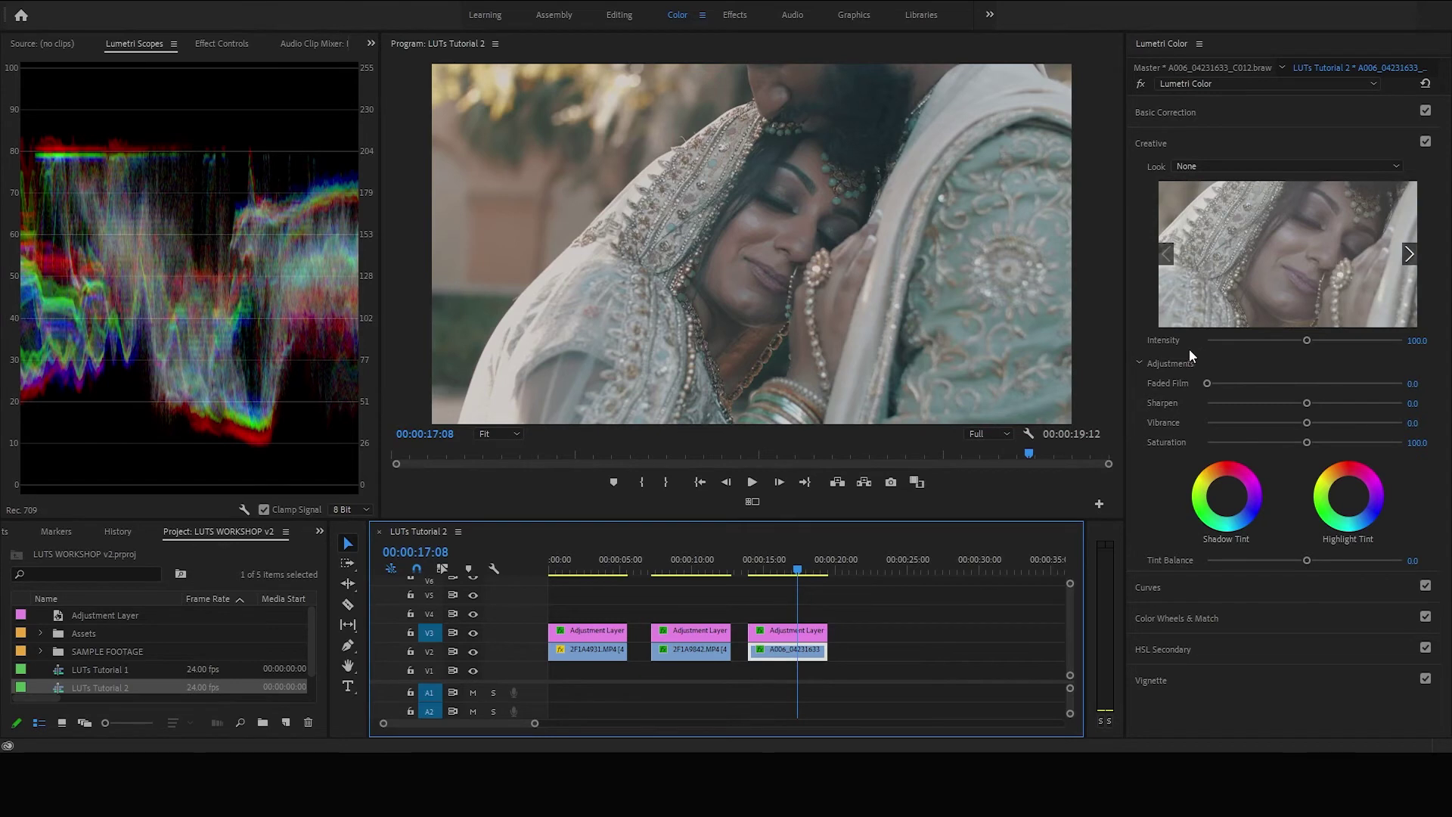
click(1174, 582)
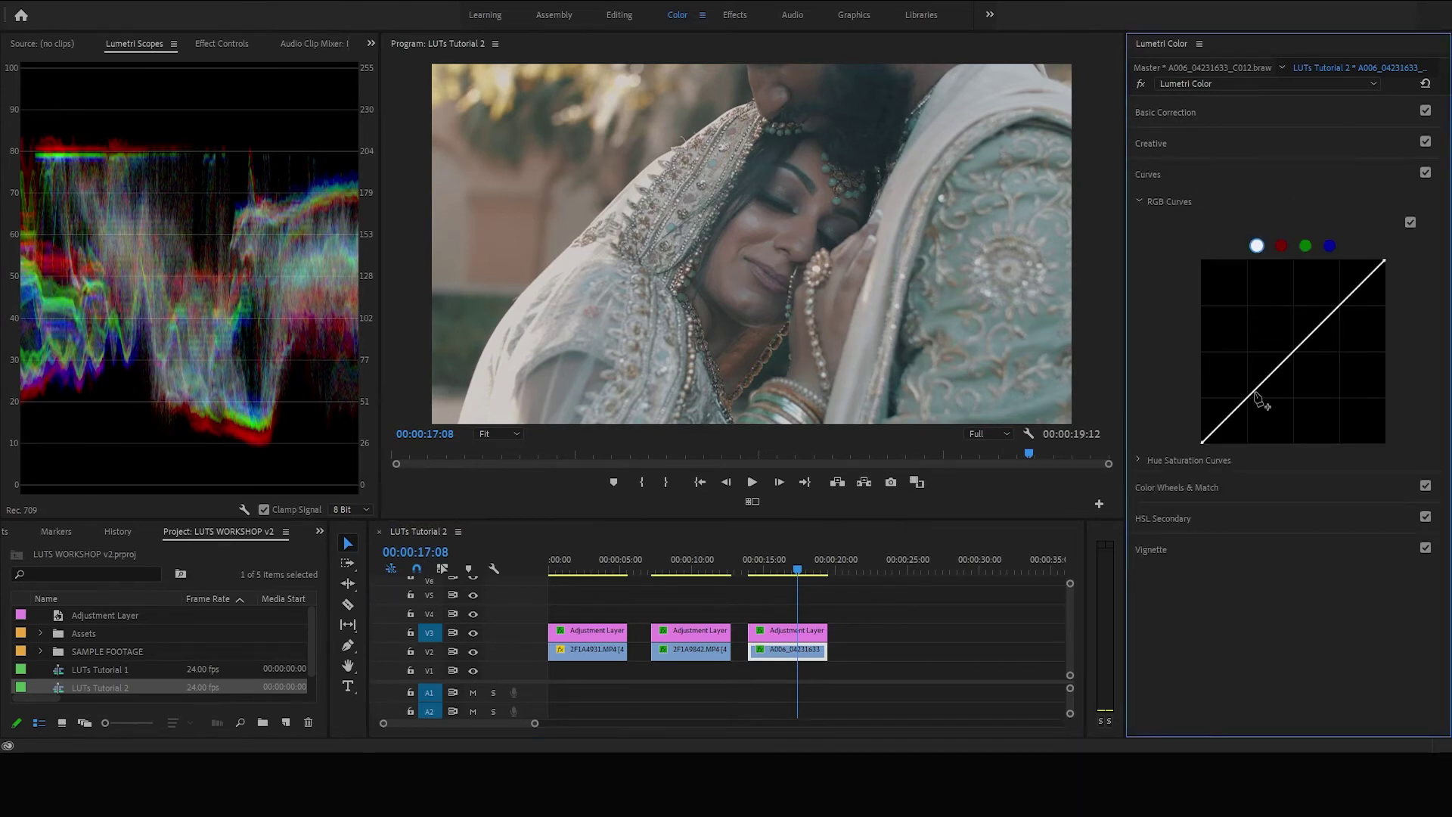
drag(1253, 392, 1260, 396)
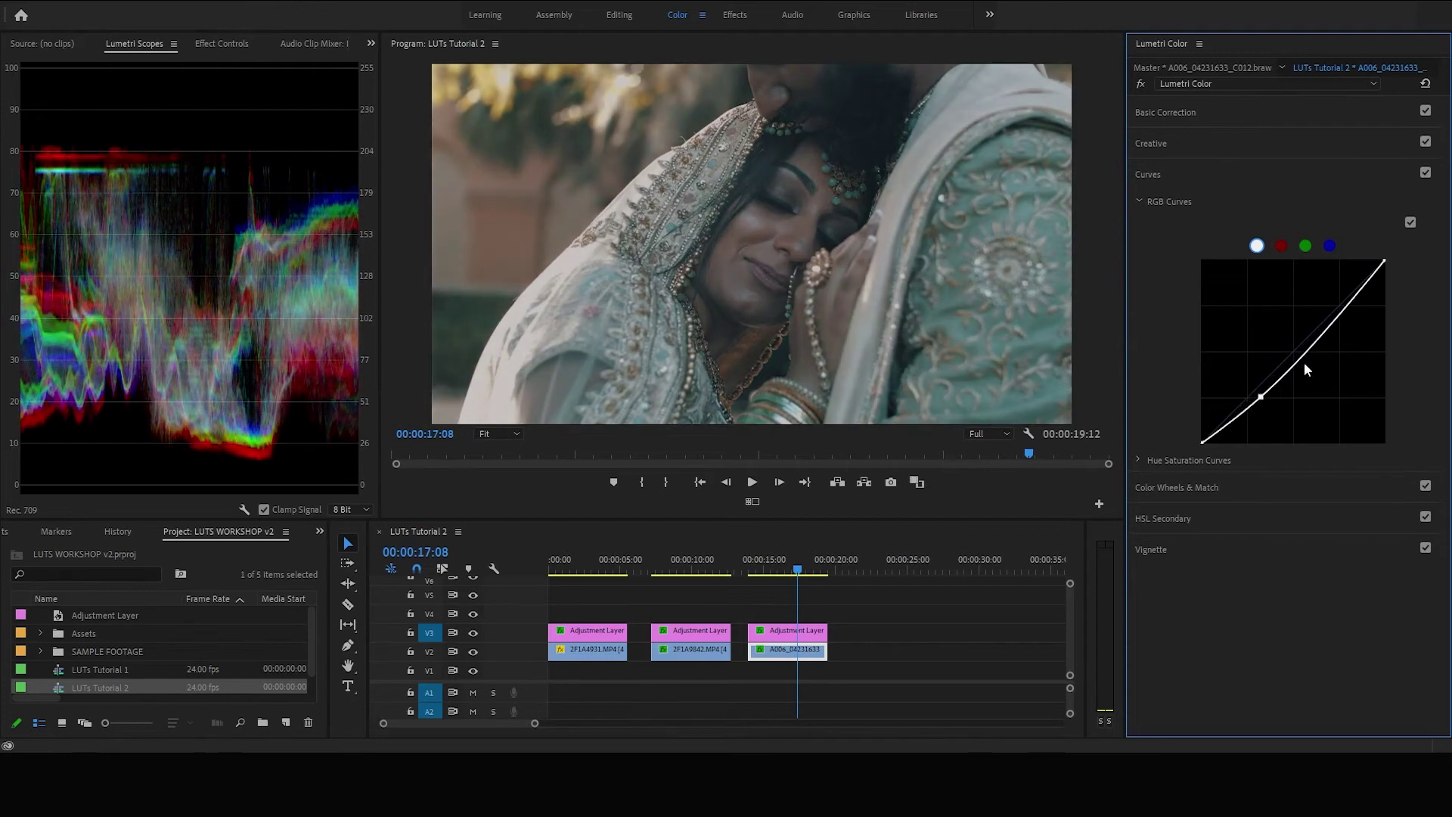
drag(1337, 325, 1335, 301)
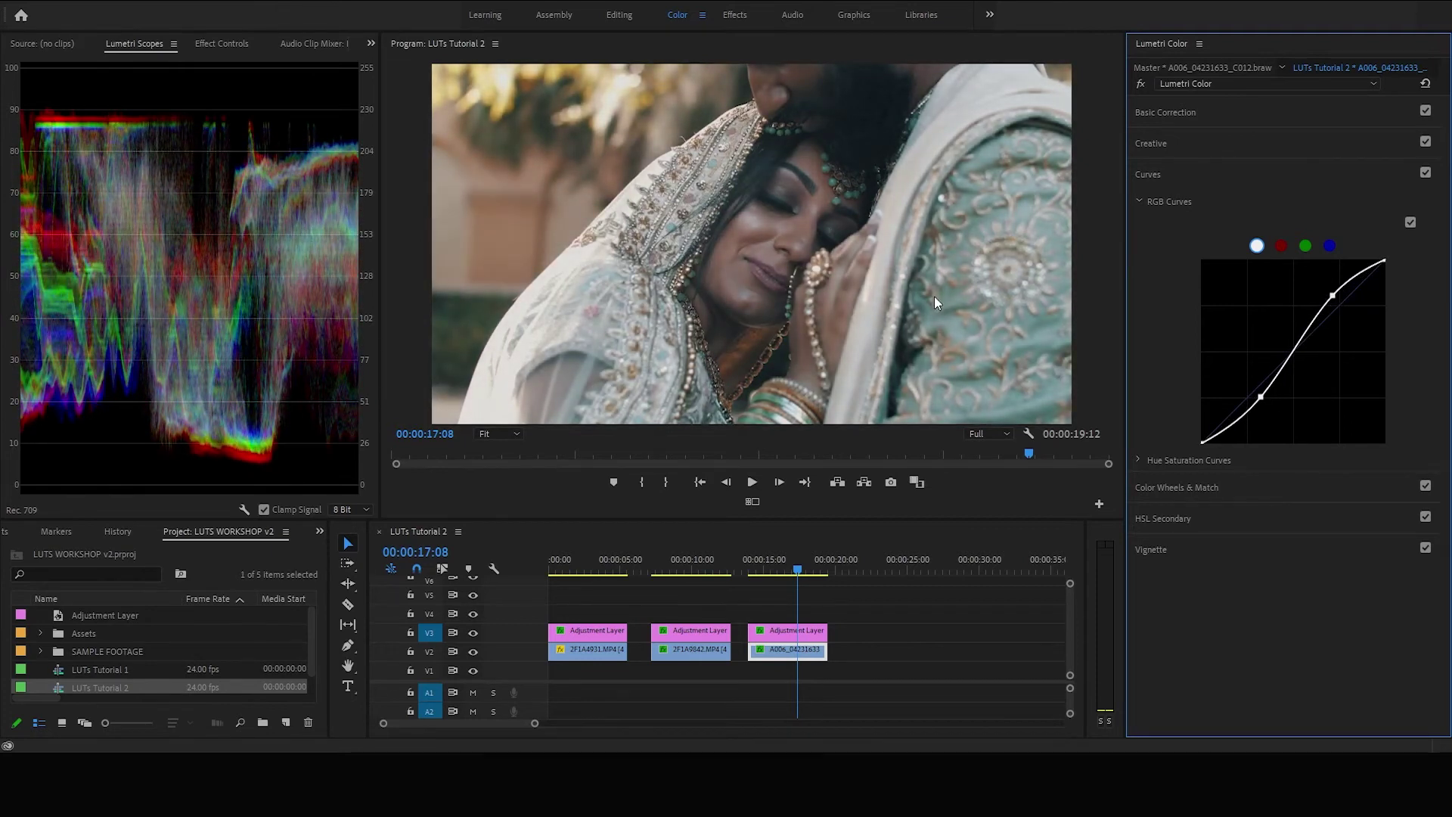
Step: Toggle Curves on and off to compare, then disable the adjustment layer with Shift+E
click(1426, 174)
click(1425, 174)
click(1425, 174)
click(1425, 173)
click(1426, 174)
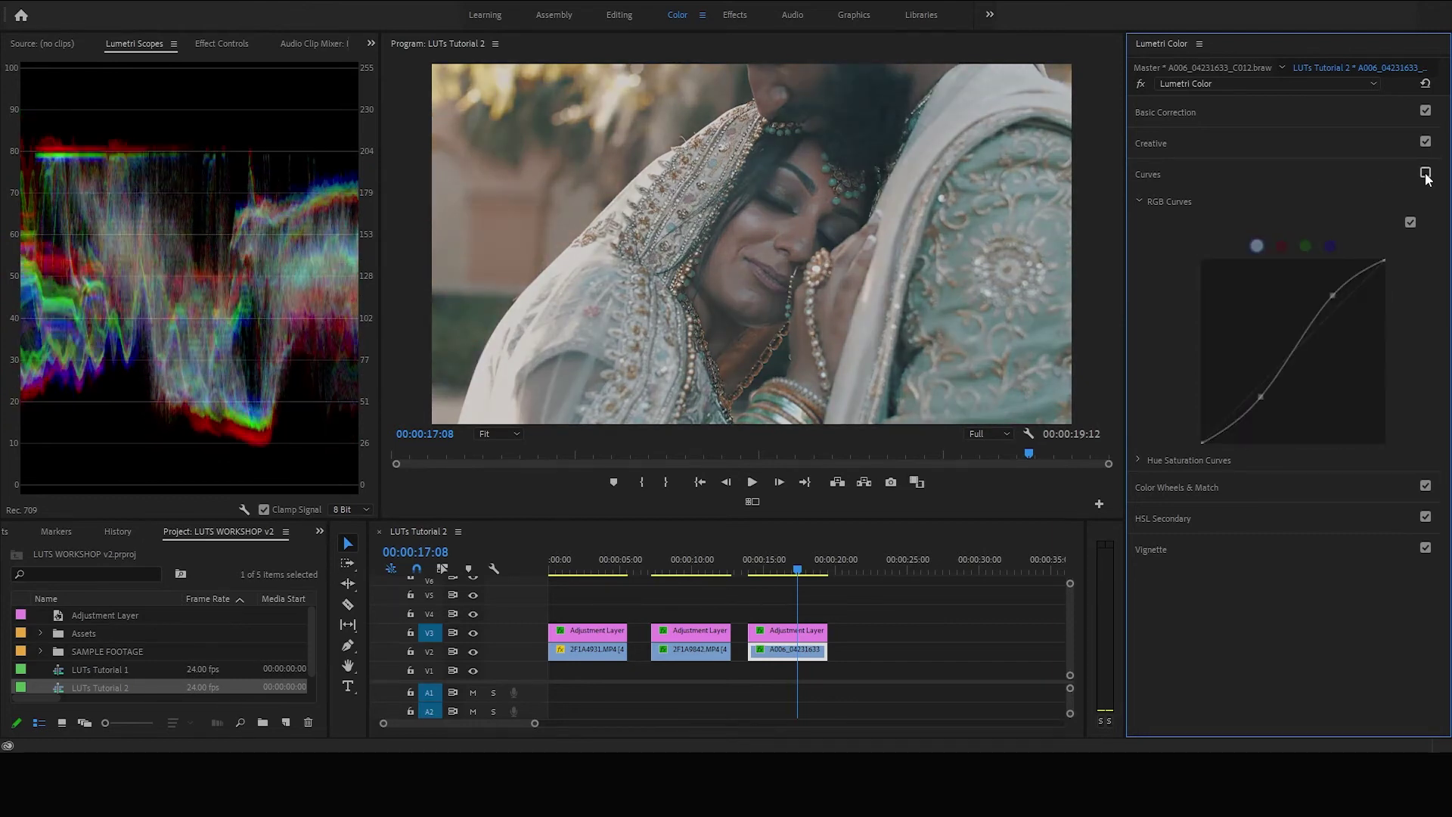
click(1425, 174)
click(782, 633)
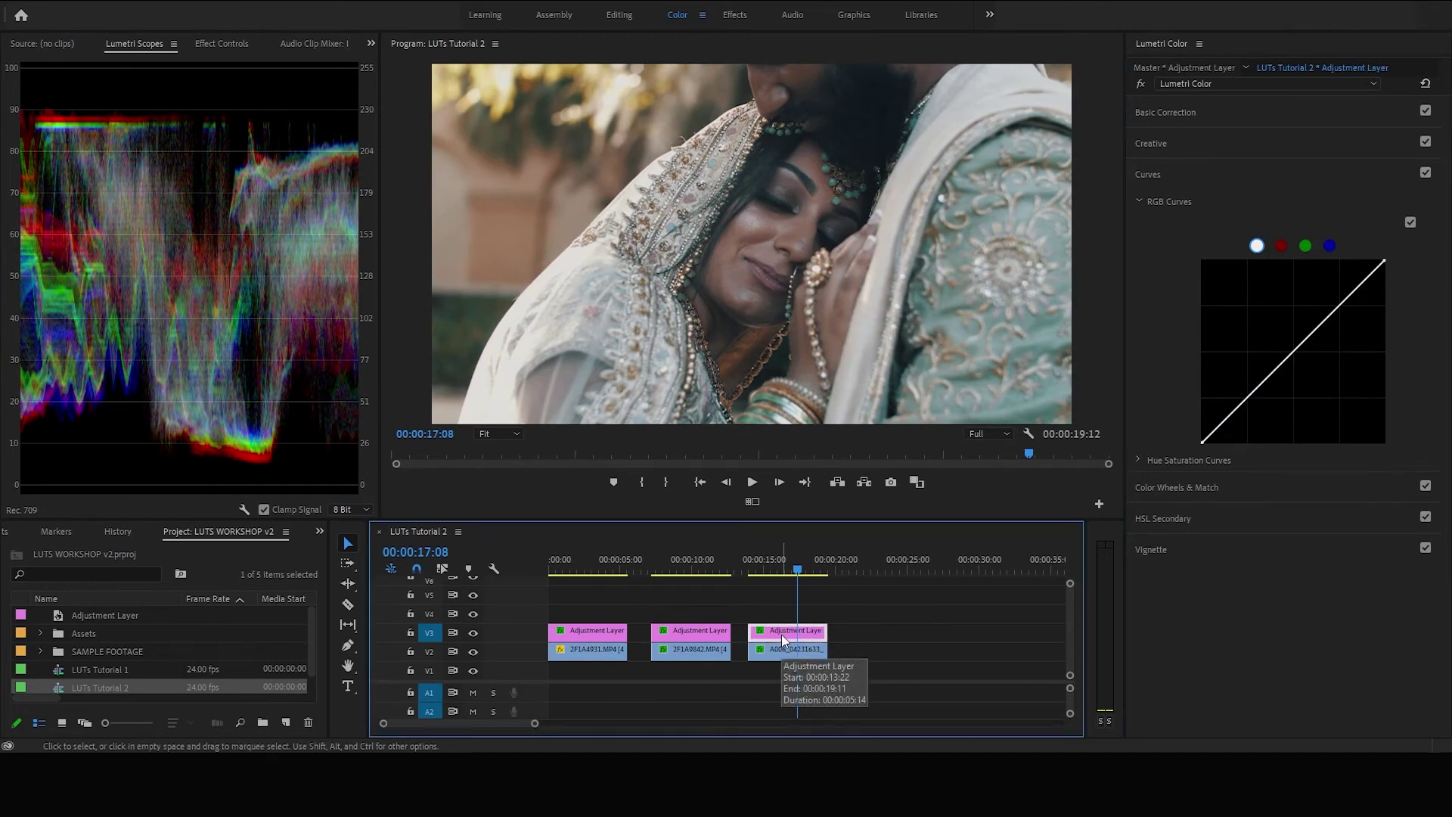
key(shift+e)
key(shift+e)
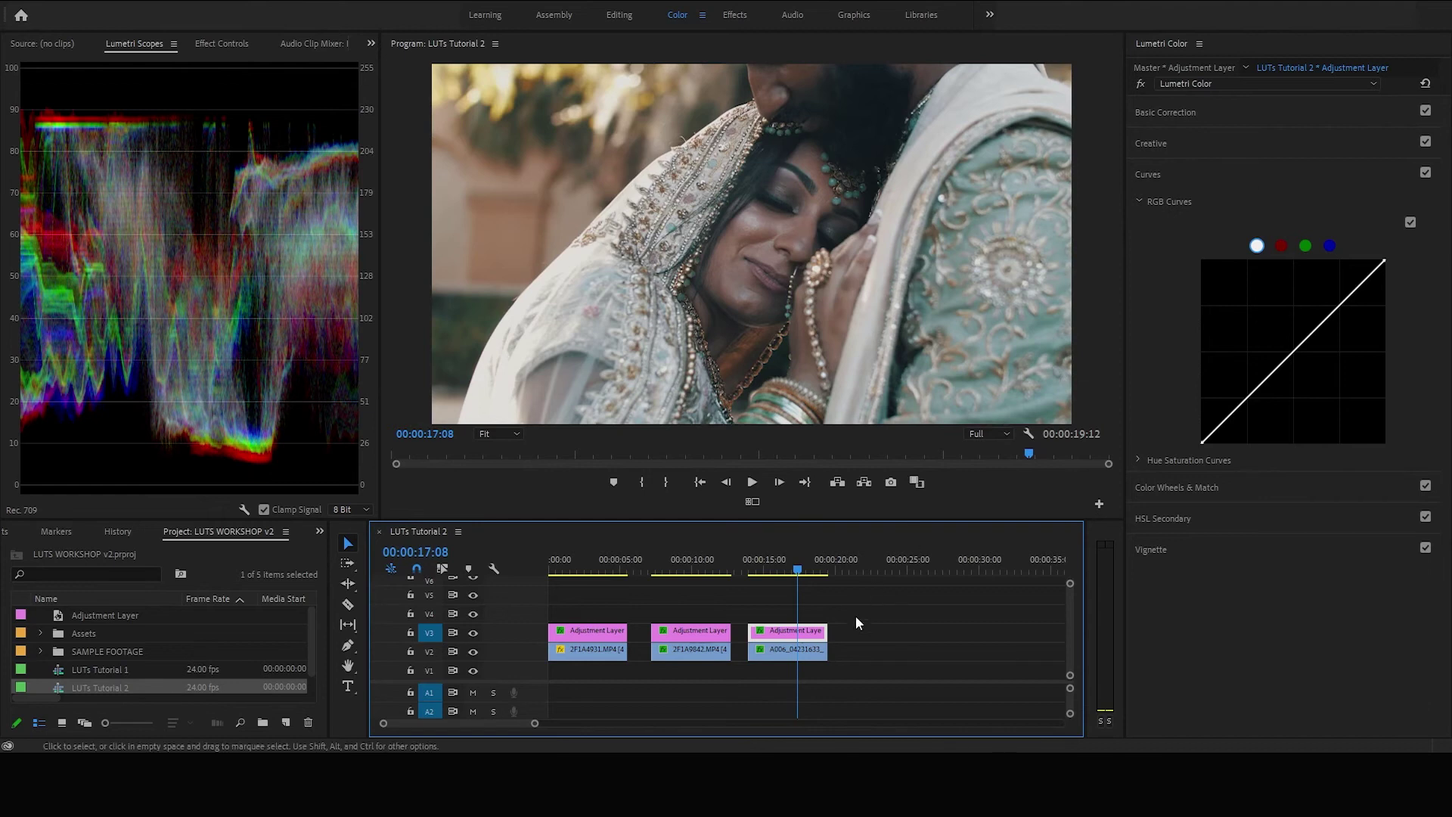
Step: Refine A006's S-curve by nudging the shadow point down and highlight point up
click(810, 652)
drag(1260, 397, 1264, 399)
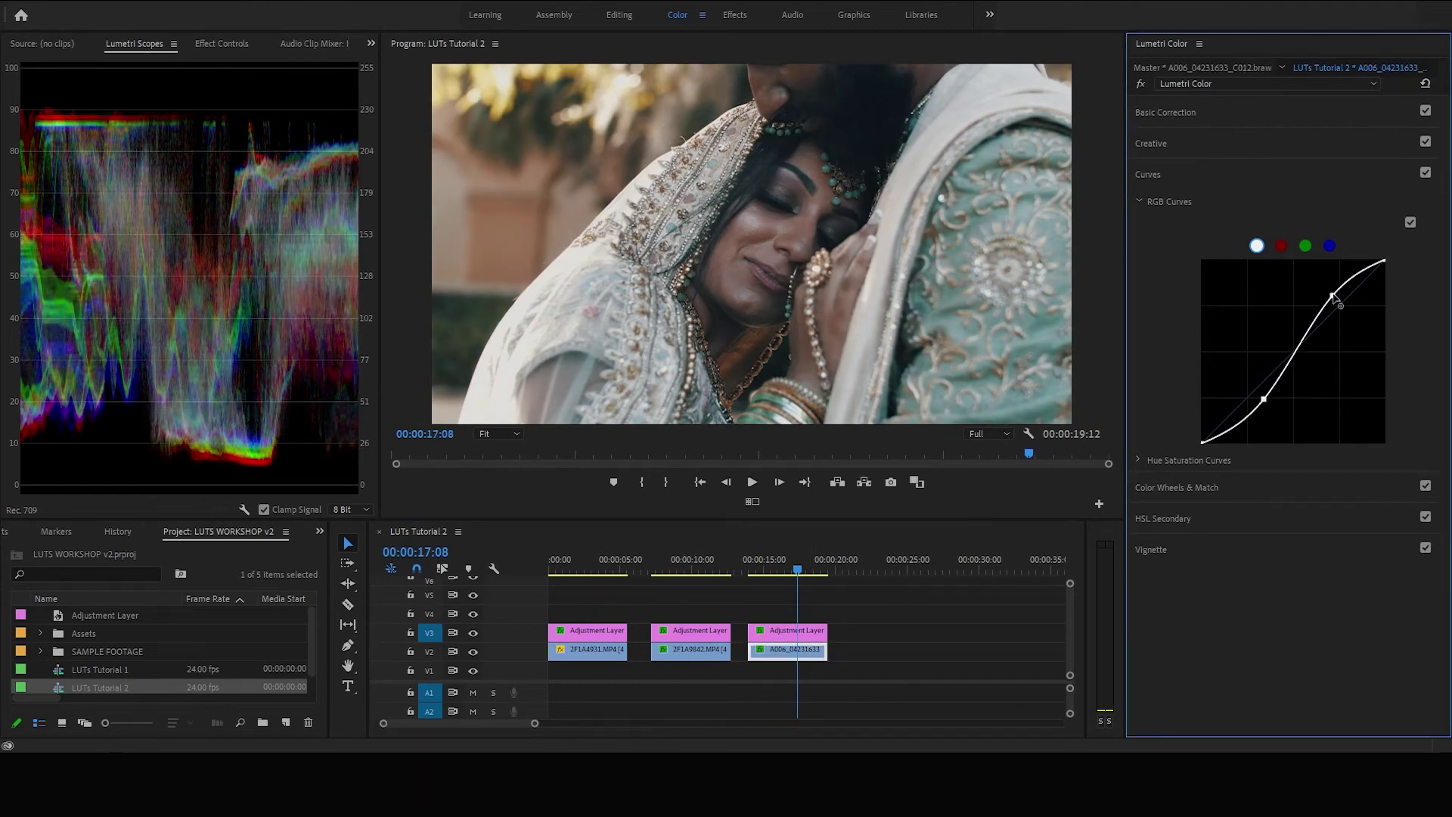
drag(1333, 296, 1333, 291)
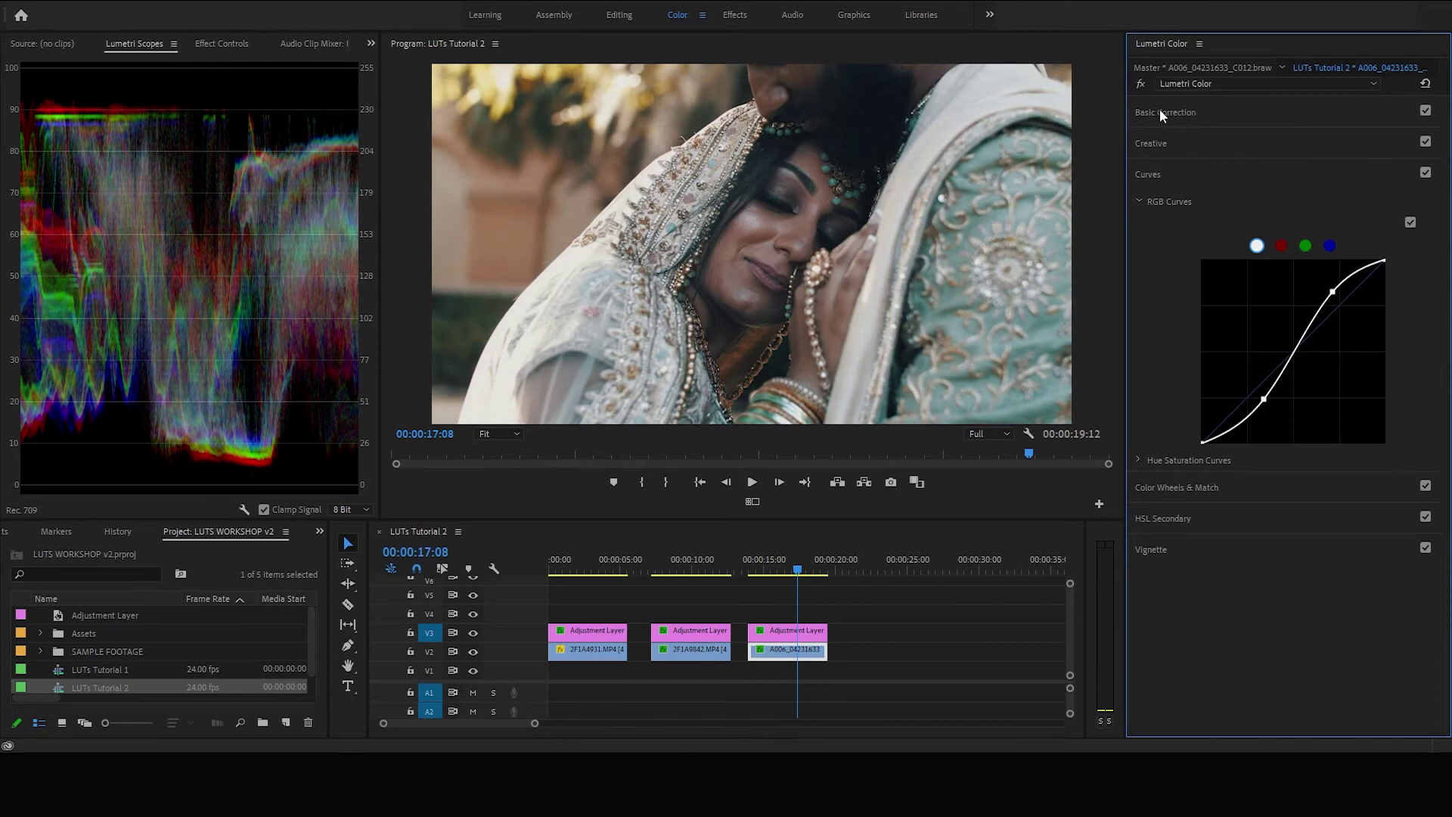
Step: Set Basic Correction Shadows to 33.6 and Blacks to -34.4
click(1219, 113)
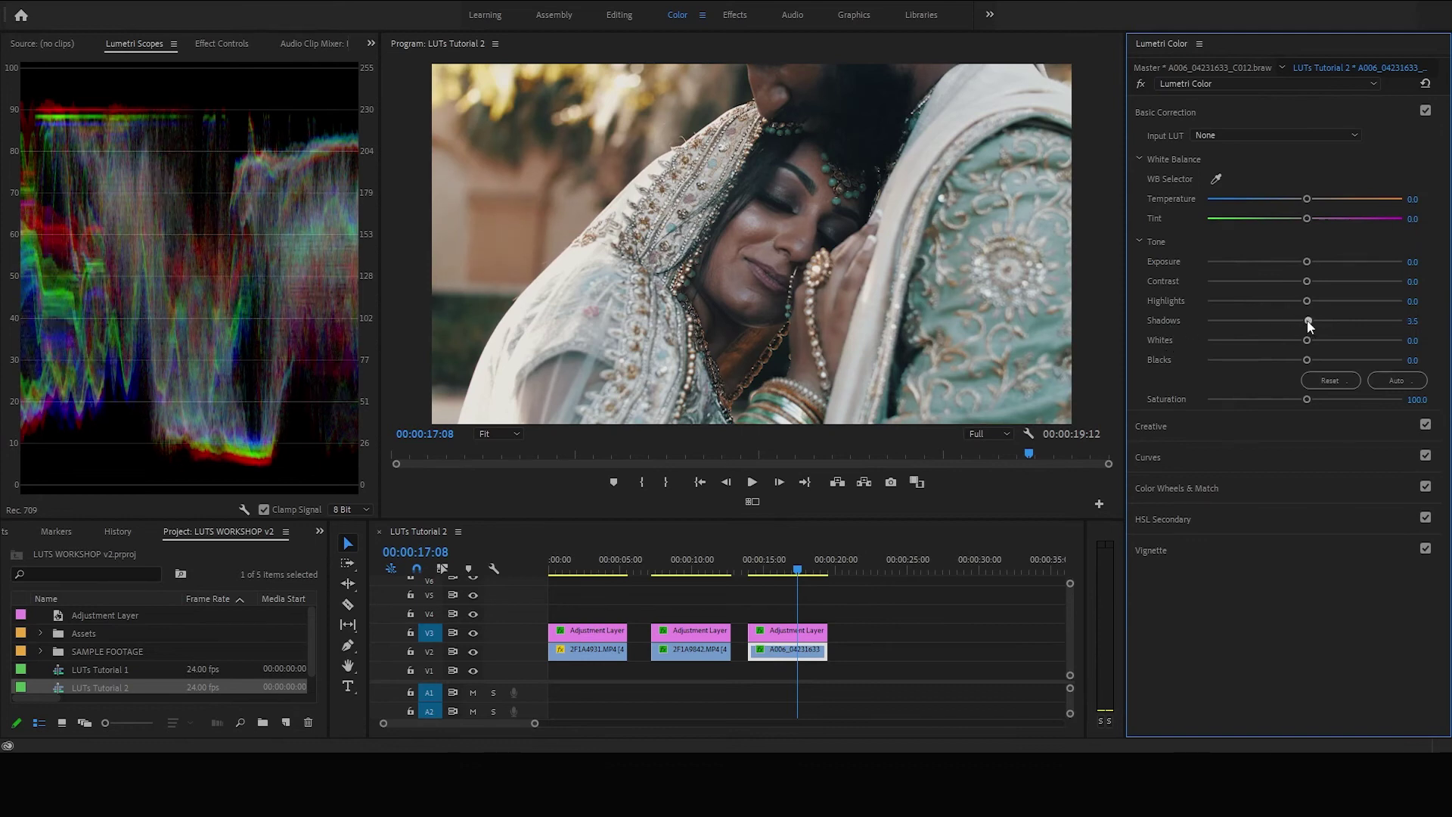
drag(1306, 320, 1336, 320)
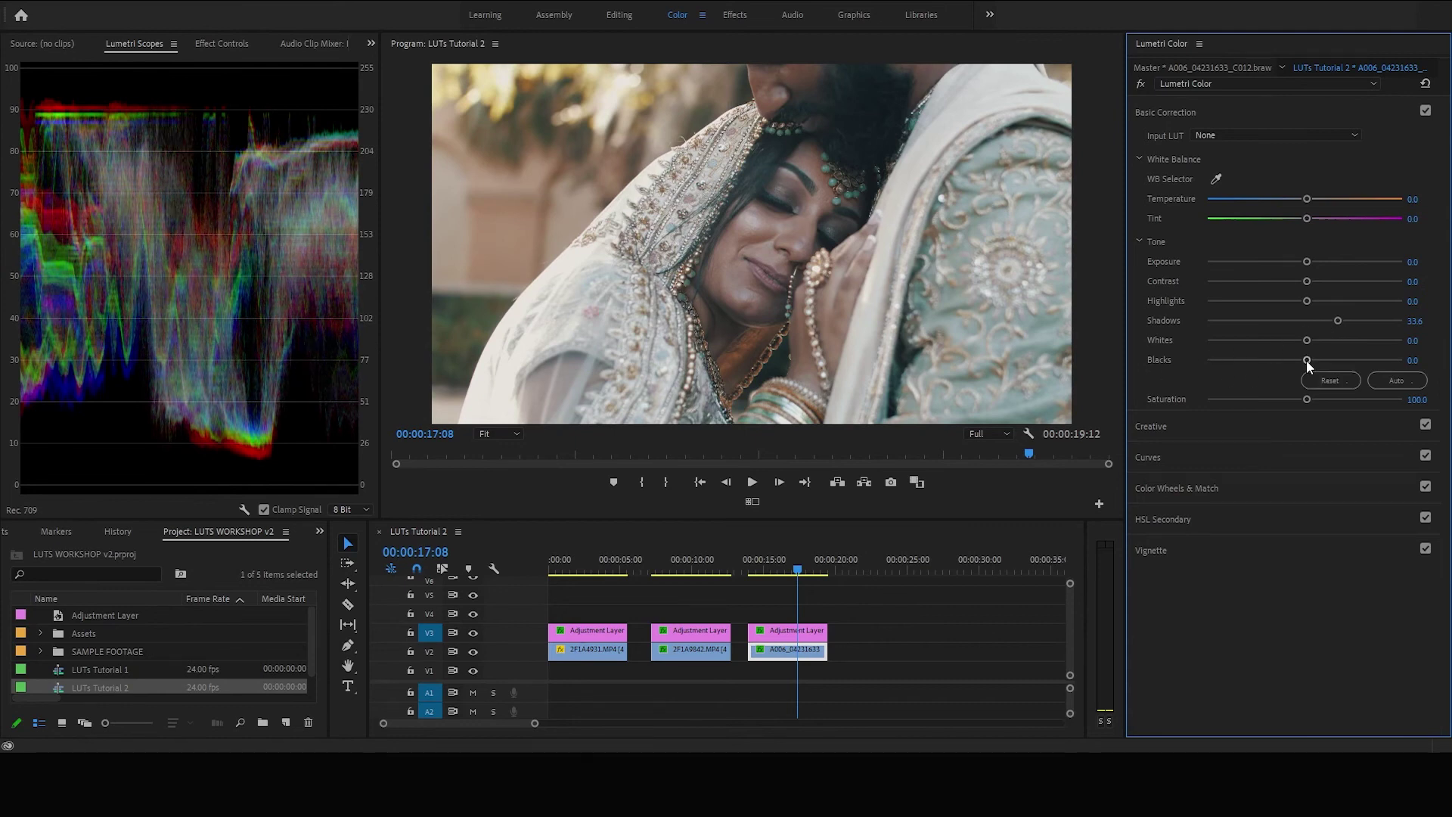
drag(1305, 359, 1269, 365)
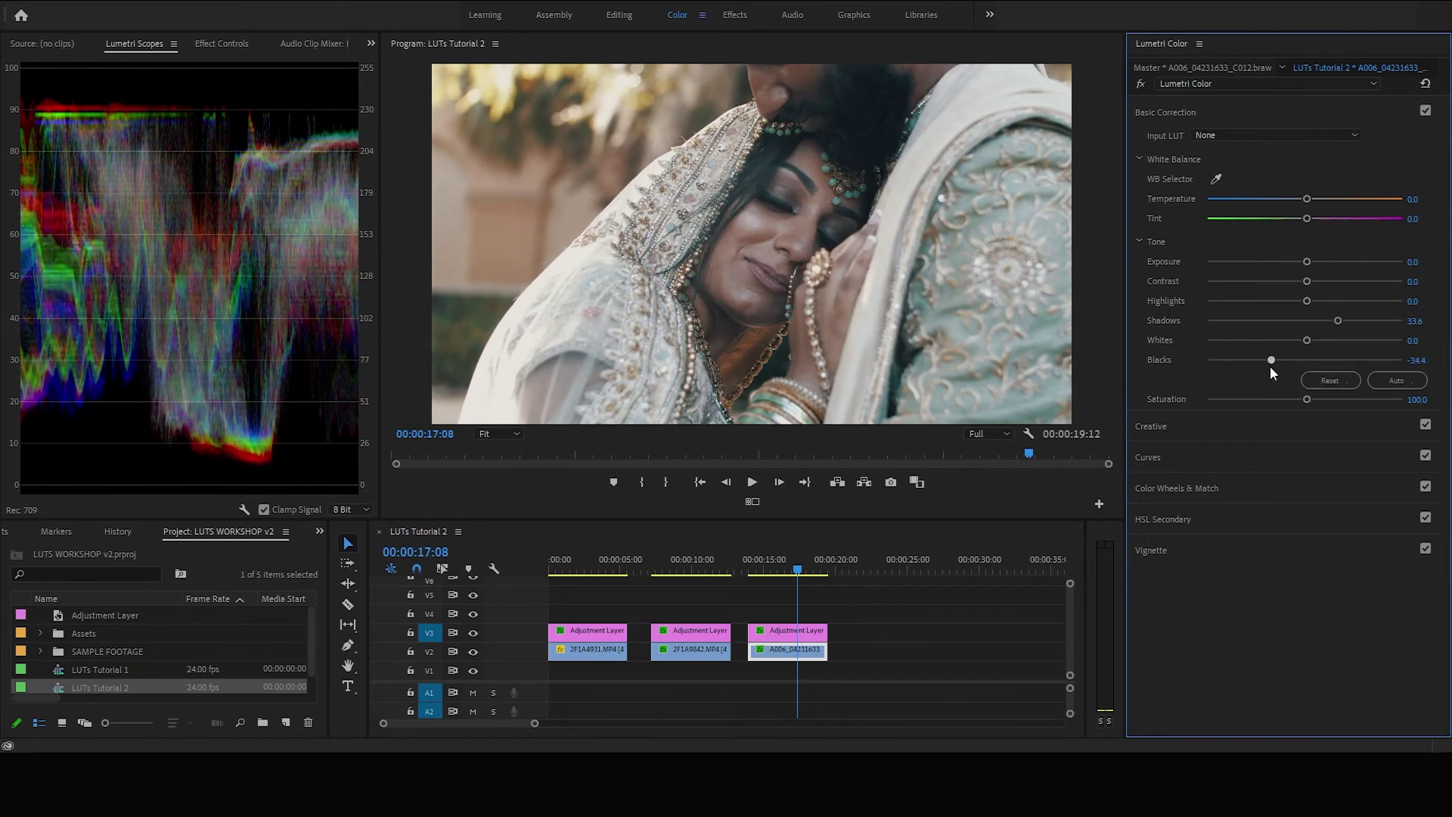
Step: Toggle Basic Correction and the whole Lumetri effect for before/after comparison, then scrub to review
click(1424, 111)
click(1425, 111)
click(1424, 111)
click(1425, 111)
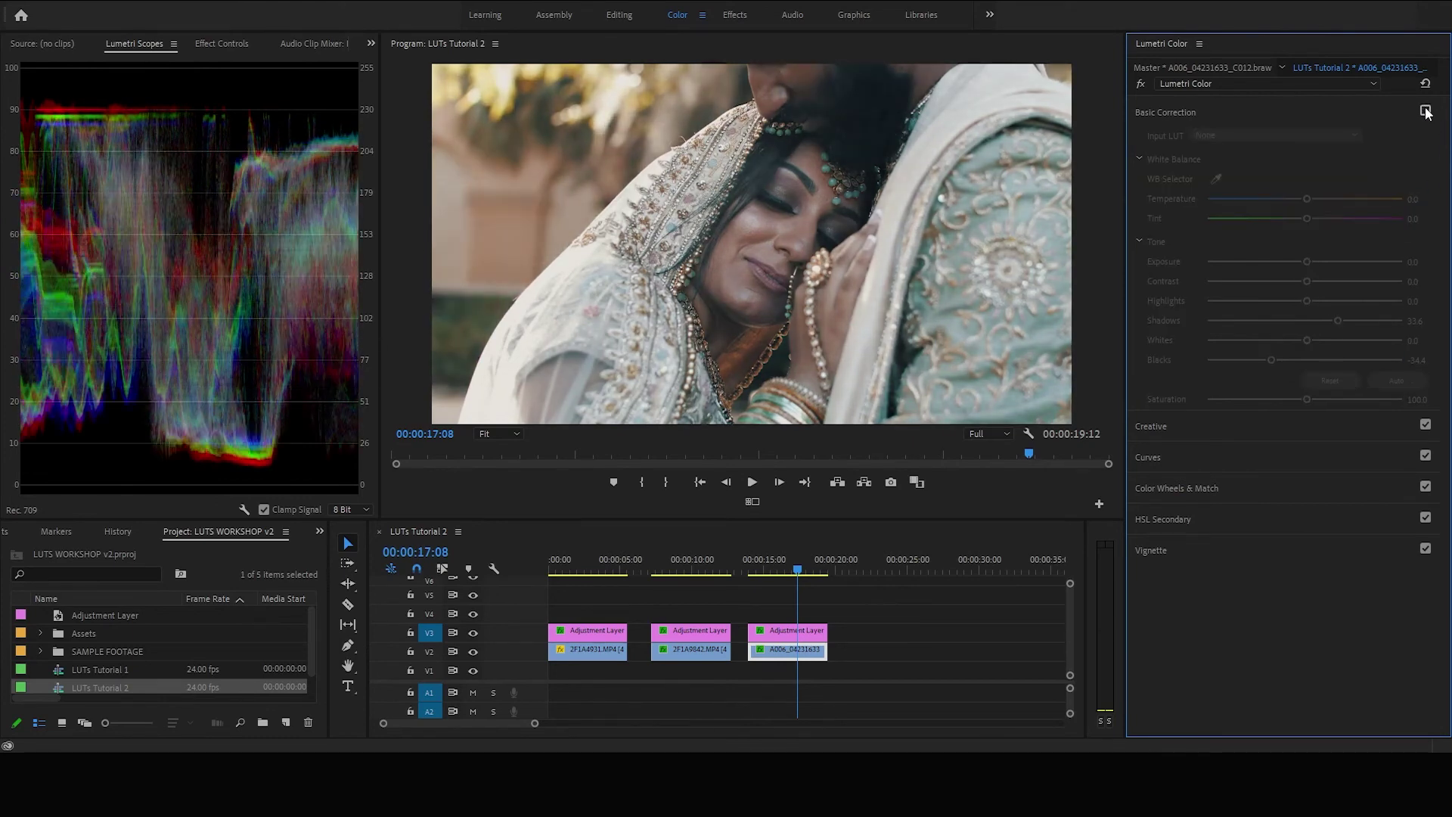
click(1140, 84)
click(1140, 84)
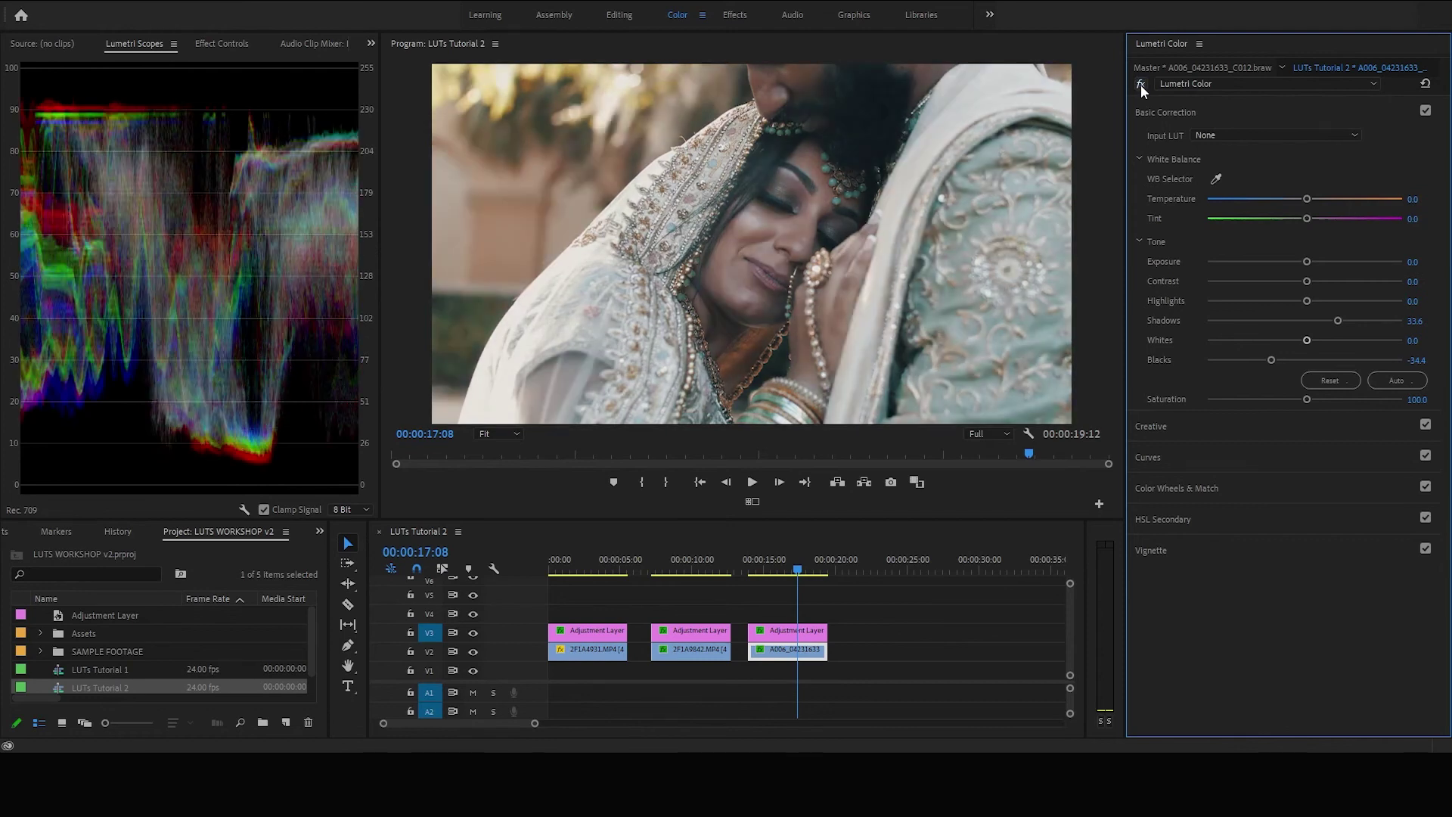
click(1140, 84)
click(1140, 84)
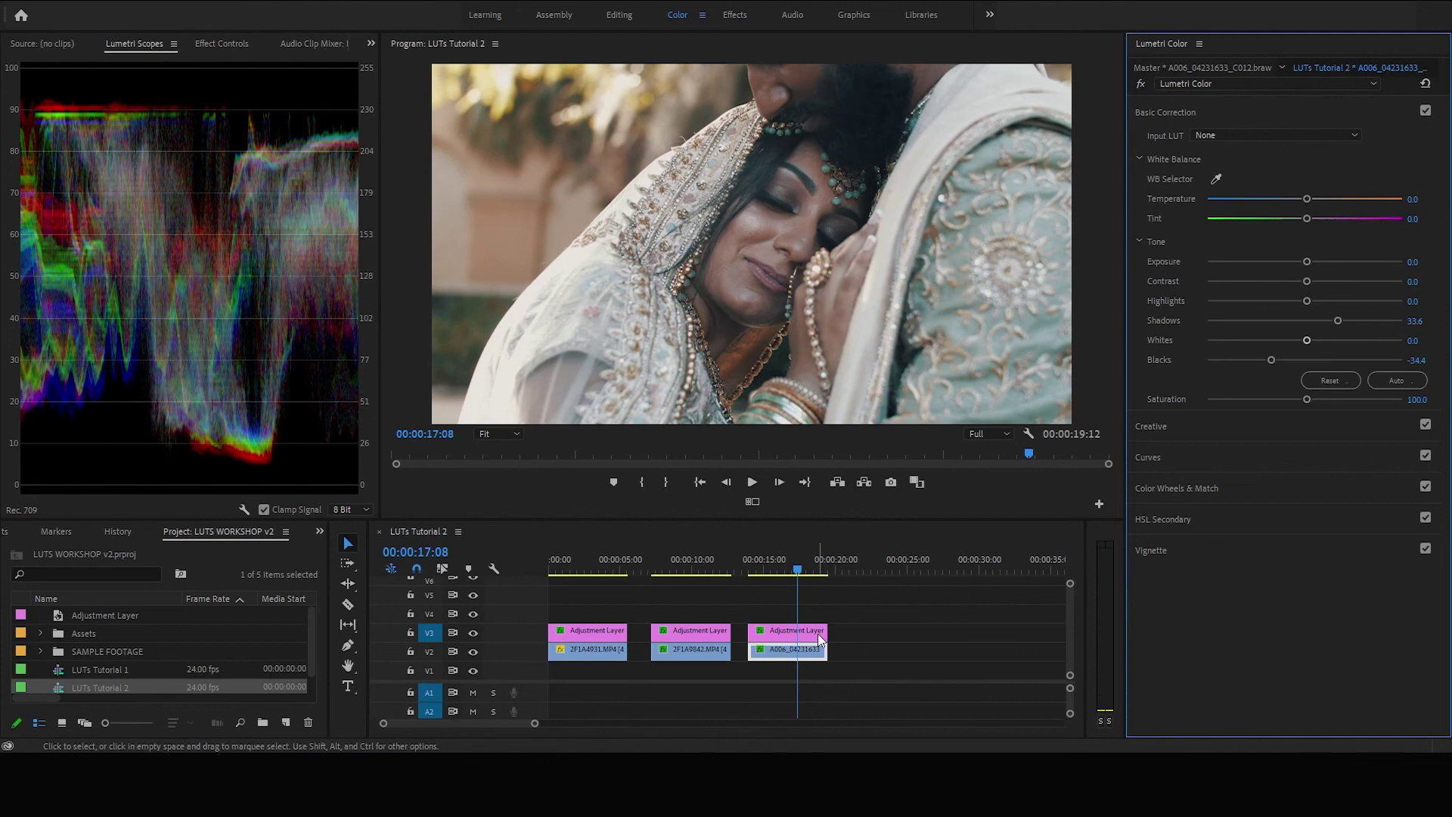
mouse_move(798, 569)
mouse_down()
mouse_move(777, 569)
mouse_move(803, 571)
mouse_up()
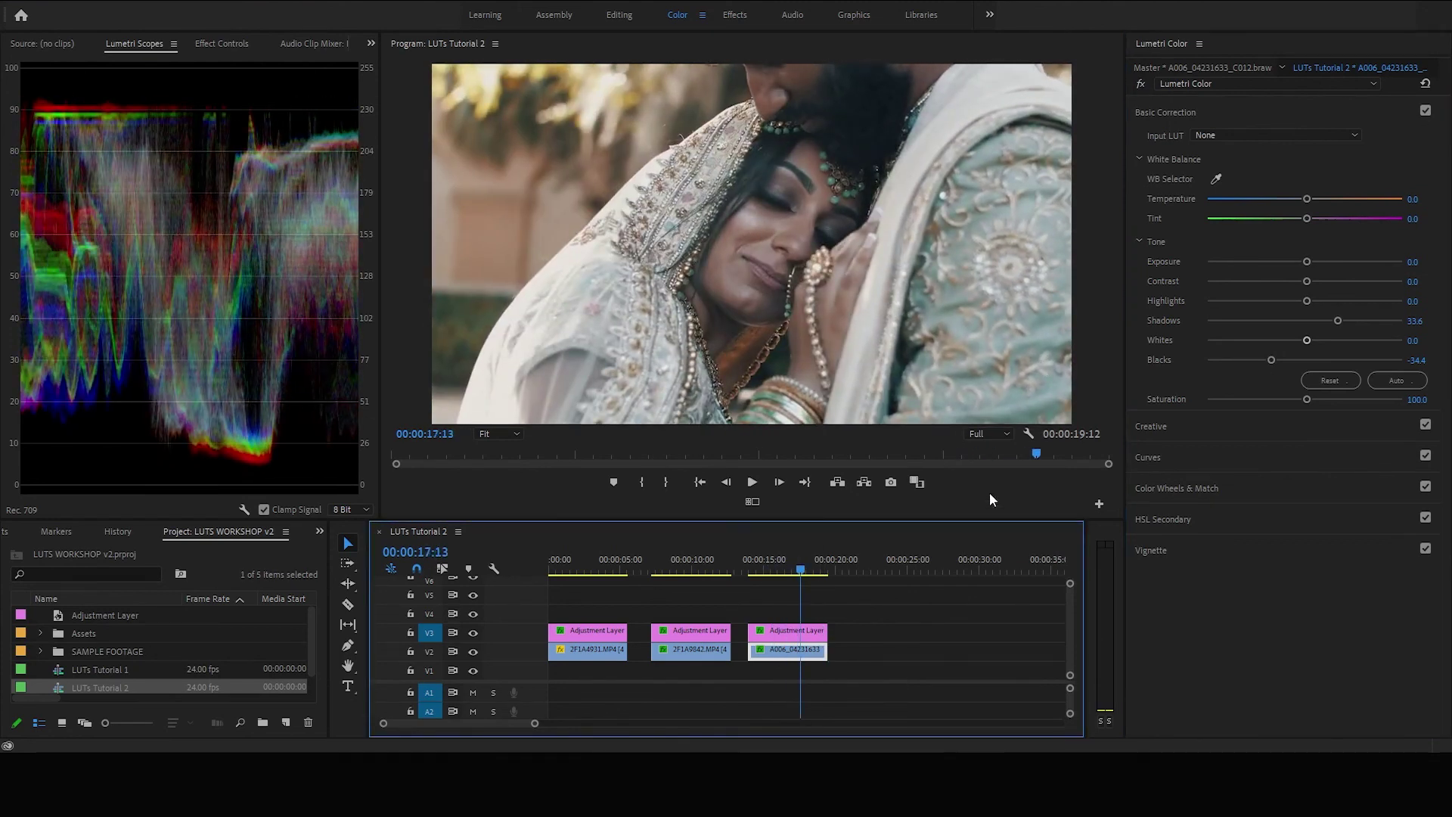